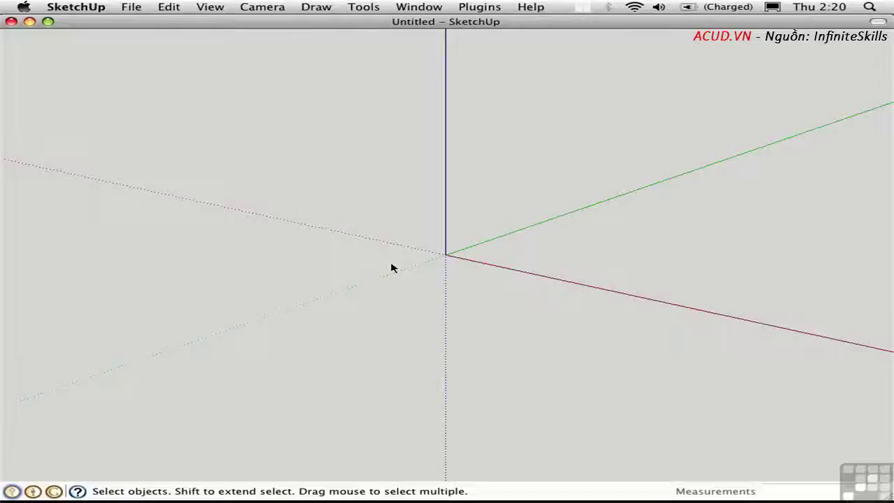
Draw a circle with a 2' radius centred on the origin
key("c")
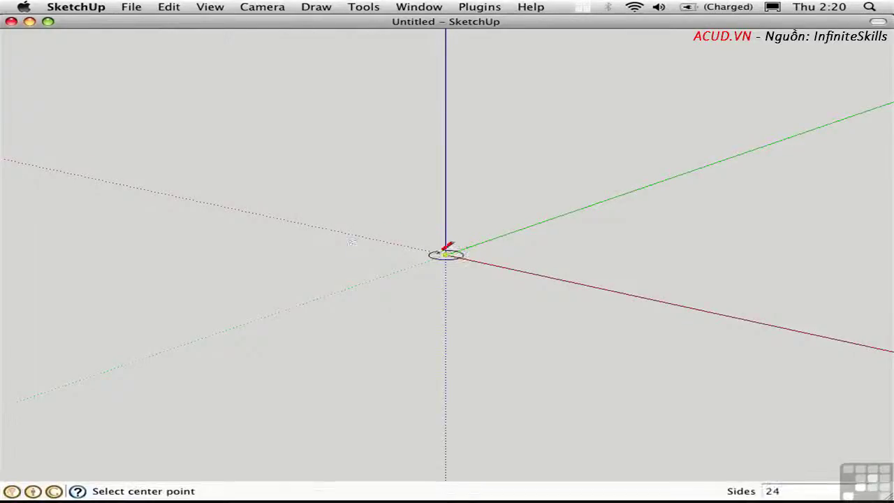
left_click(446, 255)
left_click(523, 266)
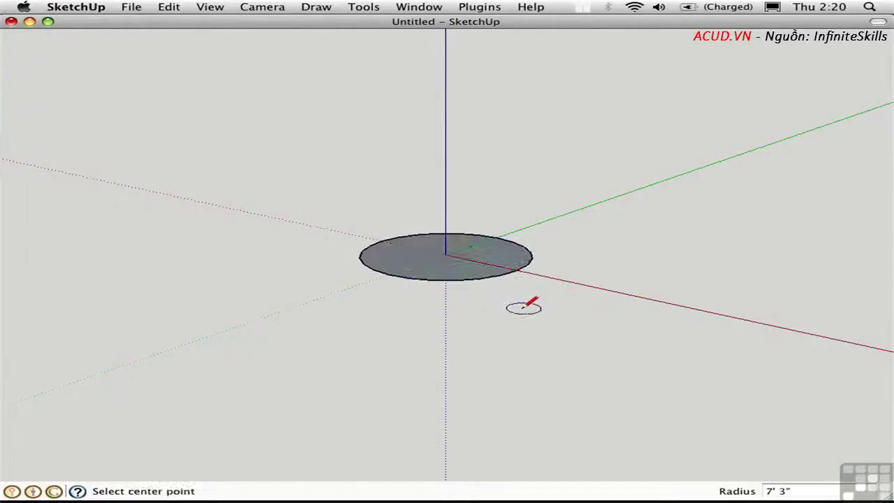
key("Return")
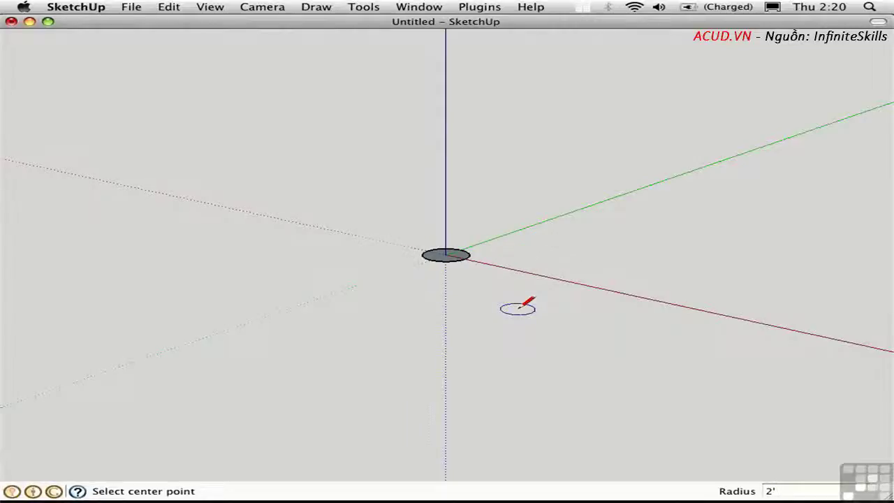
Push/Pull the circle up 12' into a cylinder
middle_click_drag(518, 308, 443, 265)
key("p")
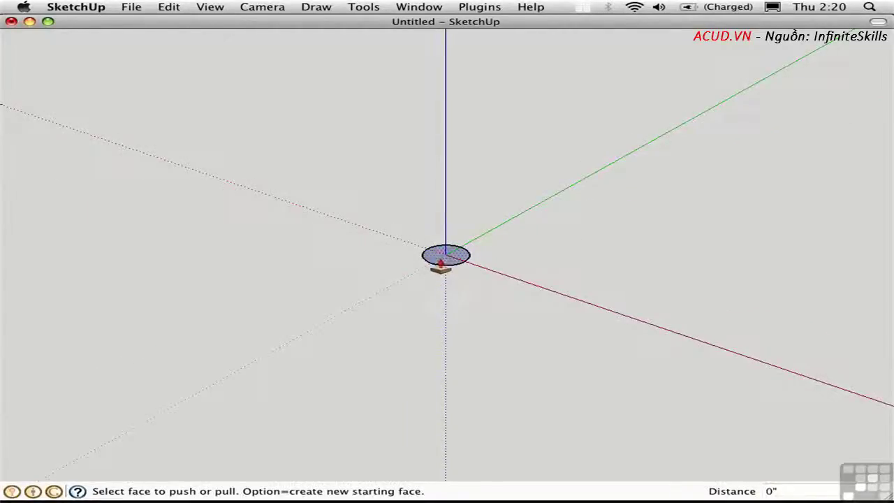
left_click(443, 264)
left_click(428, 140)
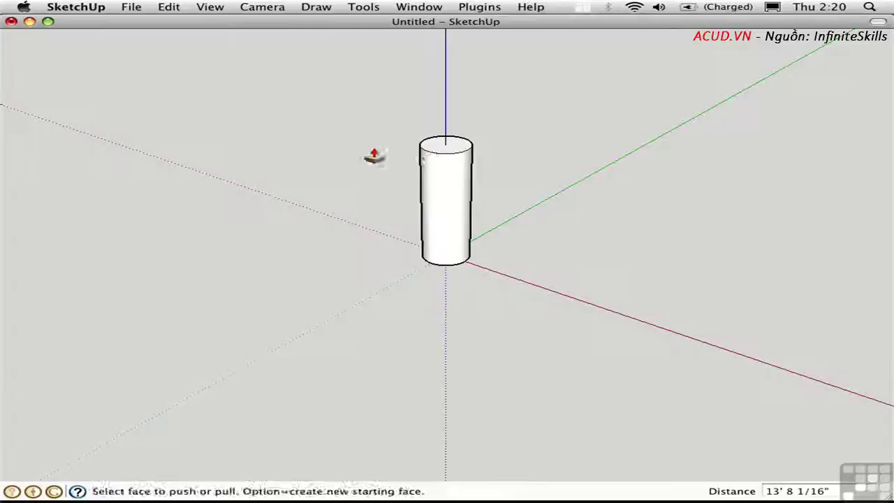
type("12")
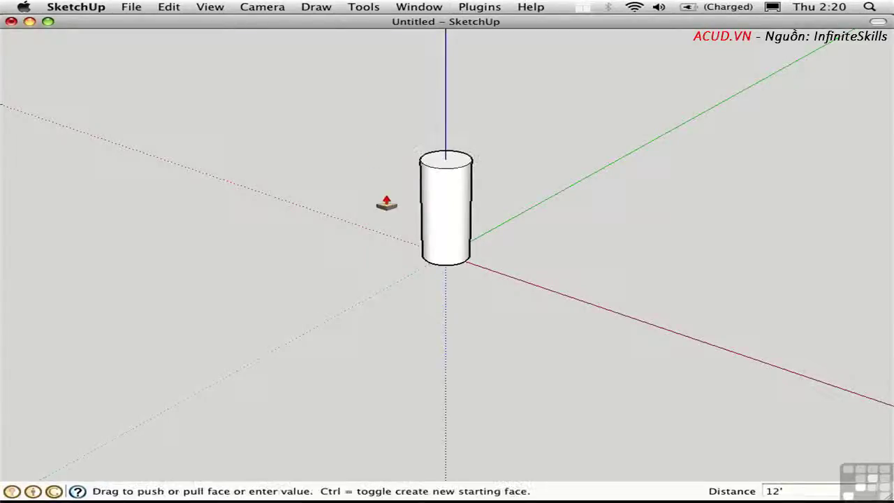
key("space")
key("shift+z")
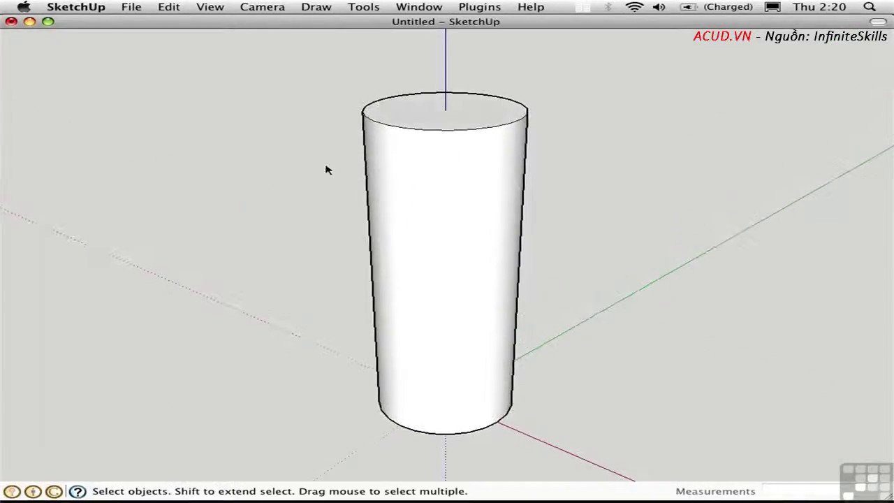
Select the cylinder, scale it uniformly to 0.50, then back to 1.00
triple_click(409, 192)
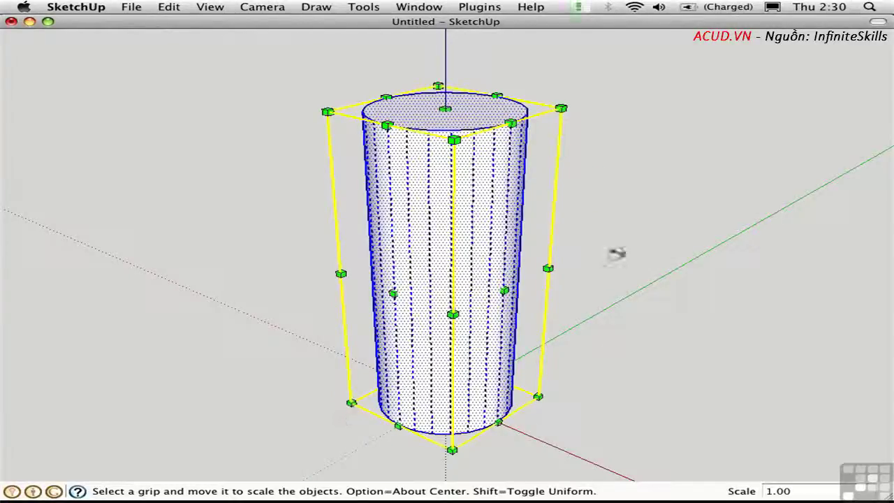
mouse_move(561, 108)
left_mouse_down()
mouse_move(430, 294)
mouse_move(560, 110)
left_mouse_up()
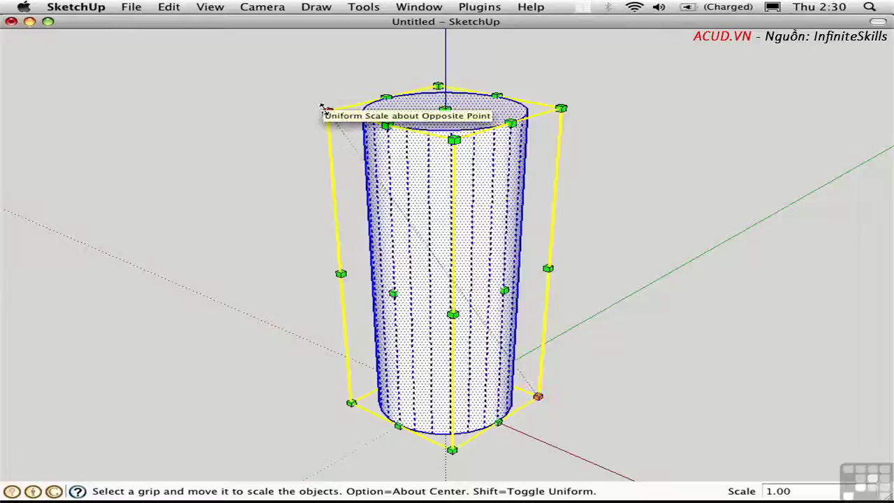
left_click_drag(324, 108, 461, 259)
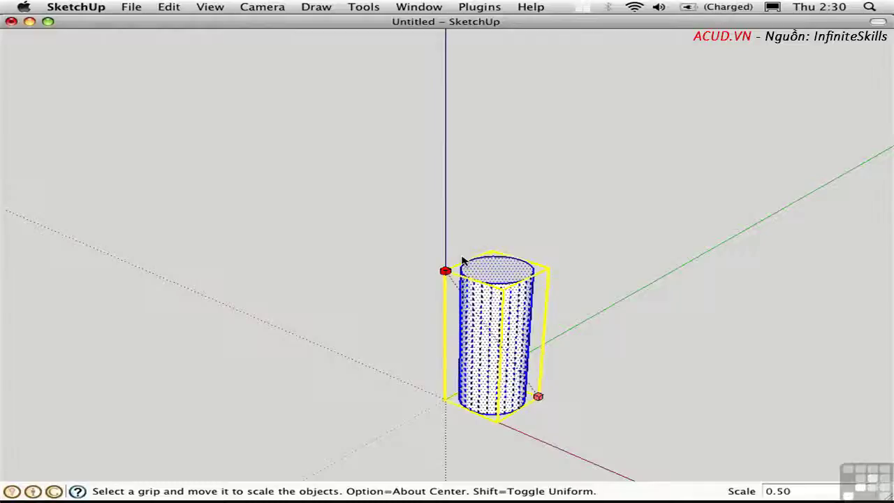
left_click_drag(454, 255, 336, 125)
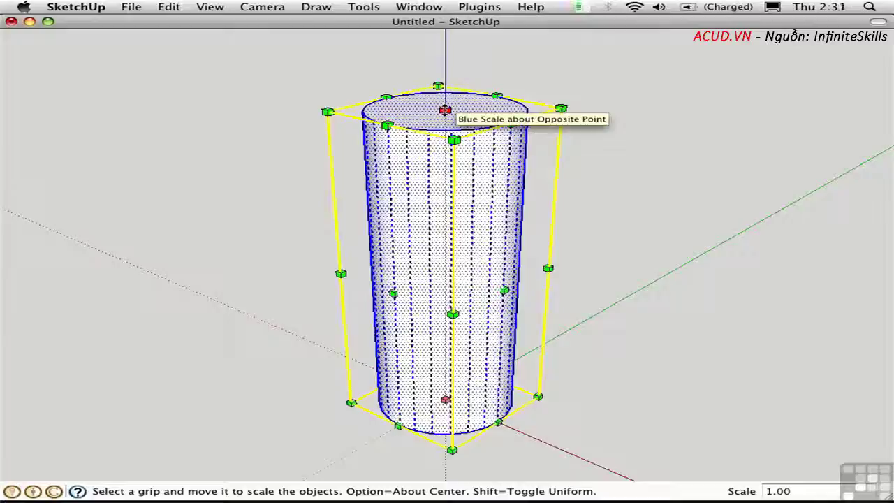
Stretch the cylinder along the red axis by a factor of 2
mouse_move(445, 109)
left_mouse_down()
mouse_move(445, 232)
mouse_move(445, 110)
left_mouse_up()
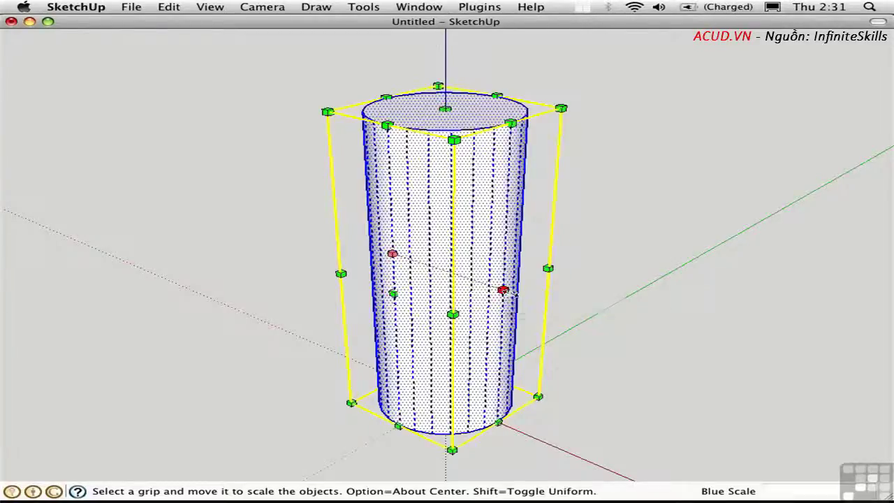
left_click_drag(503, 290, 565, 315)
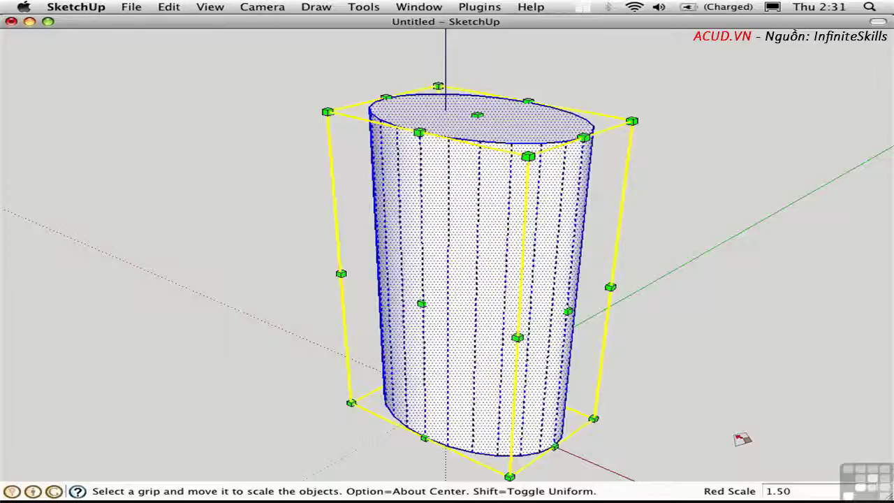
type("2")
key("Return")
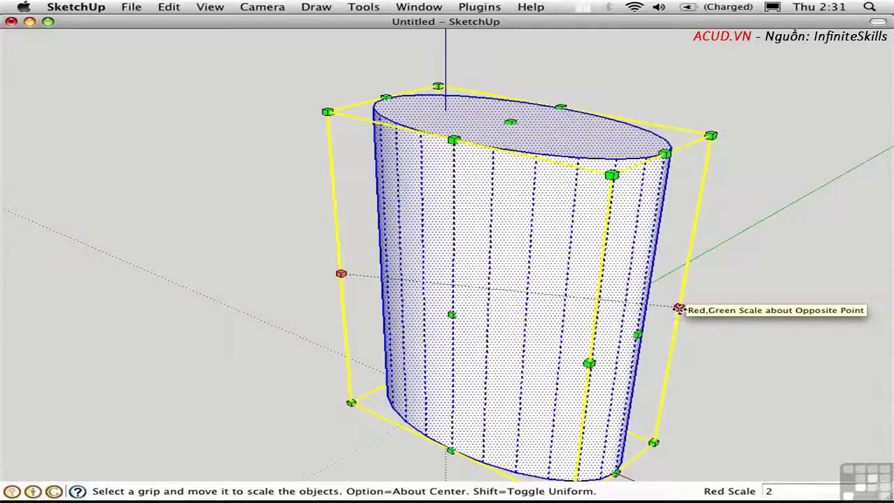
Scale the cylinder 0.5 along red and 3 along green
left_click_drag(679, 308, 630, 254)
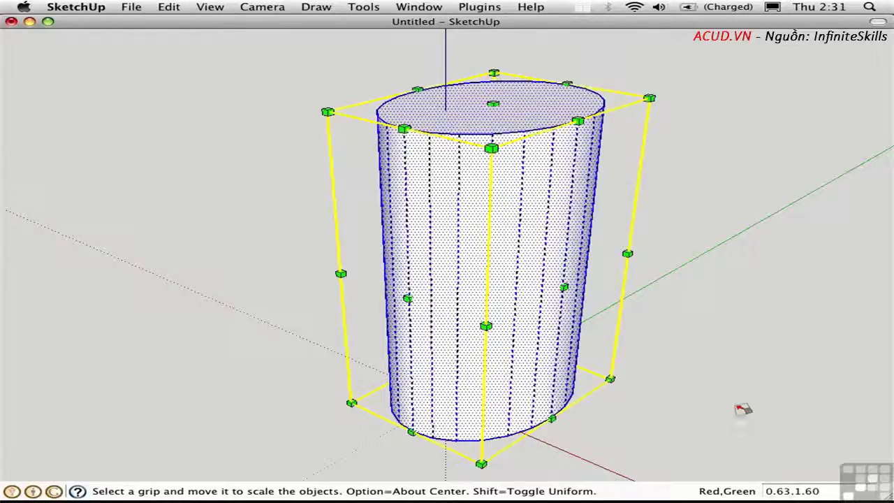
type(".5.3")
key("Return")
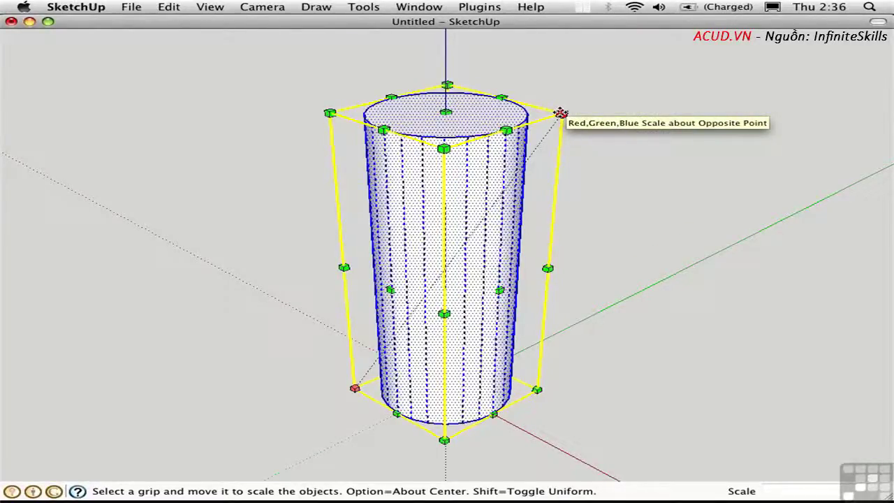
Try uneven and centre-based red scaling on the cylinder, then undo it
left_click_drag(561, 114, 603, 227)
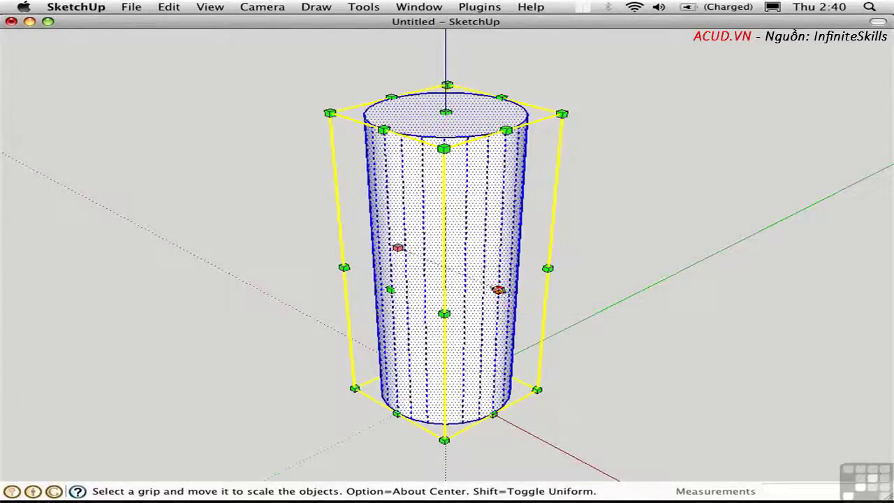
key("alt")
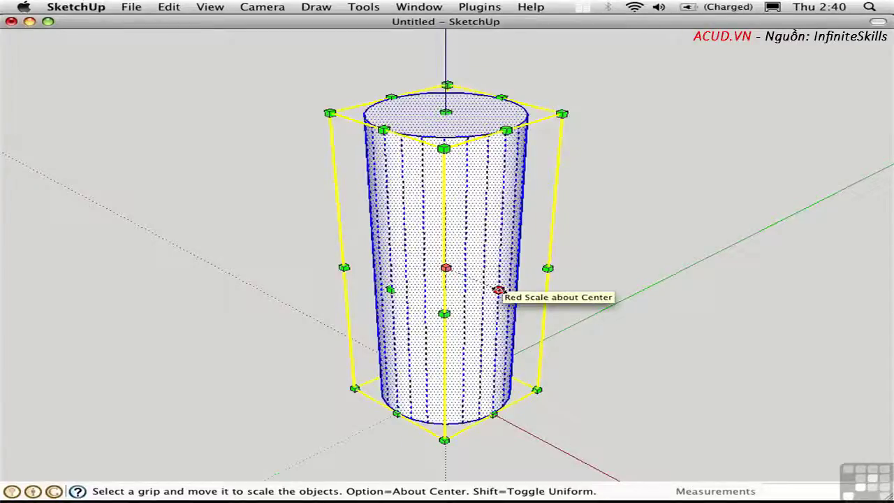
left_click_drag(497, 289, 543, 322, "alt")
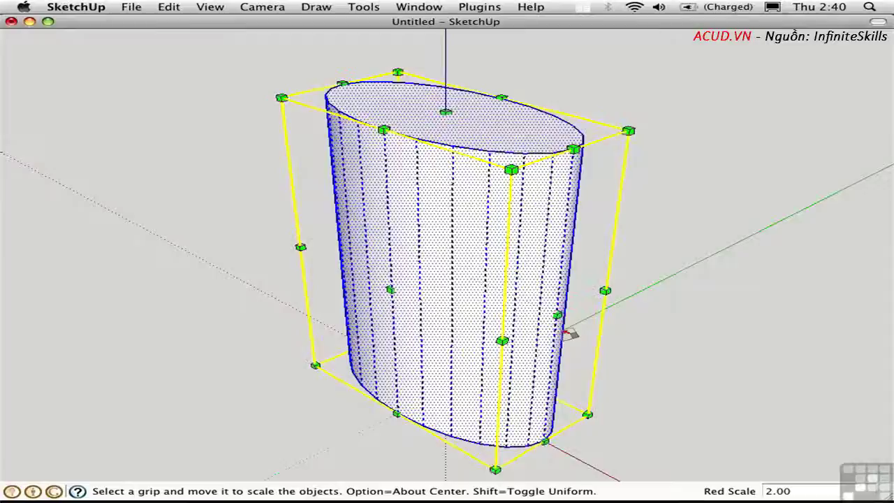
key("super+z")
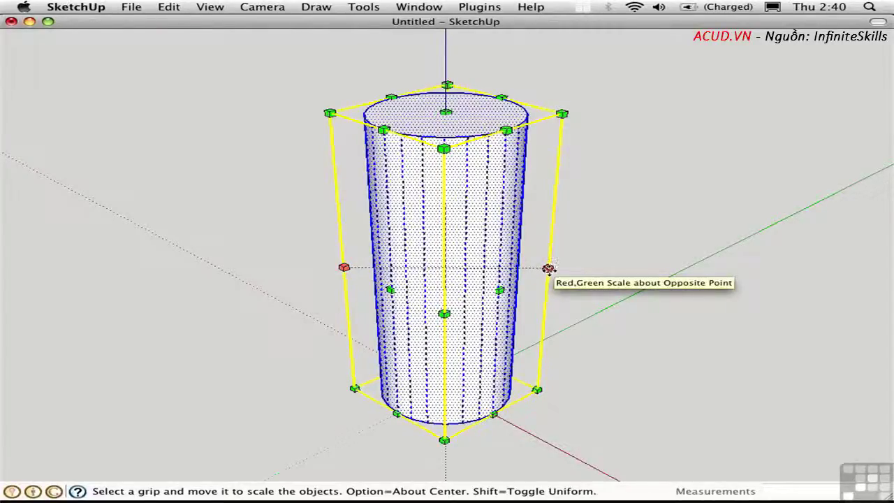
Widen the cylinder about its centre in red and green by a factor of 2.2
key("alt")
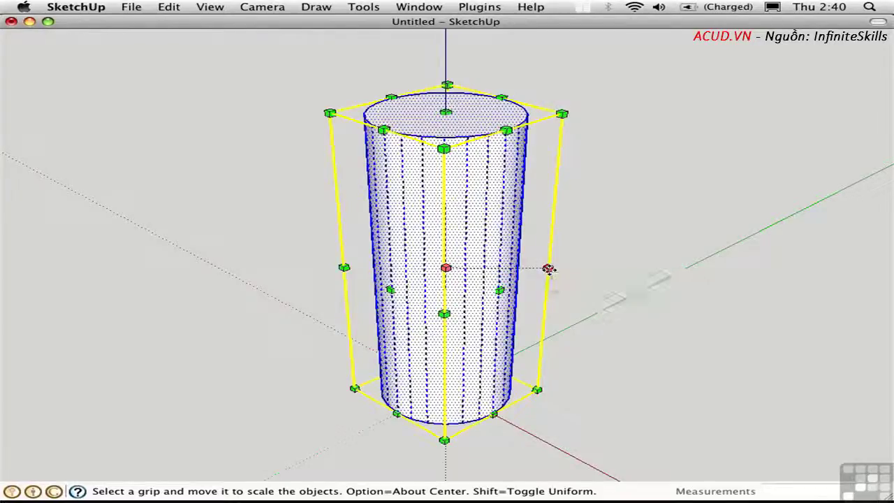
left_click_drag(548, 269, 624, 280, "alt")
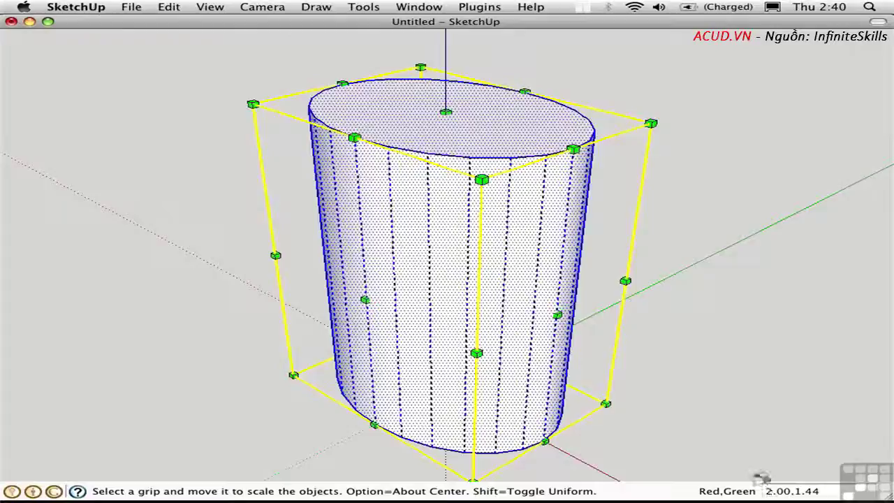
type("2")
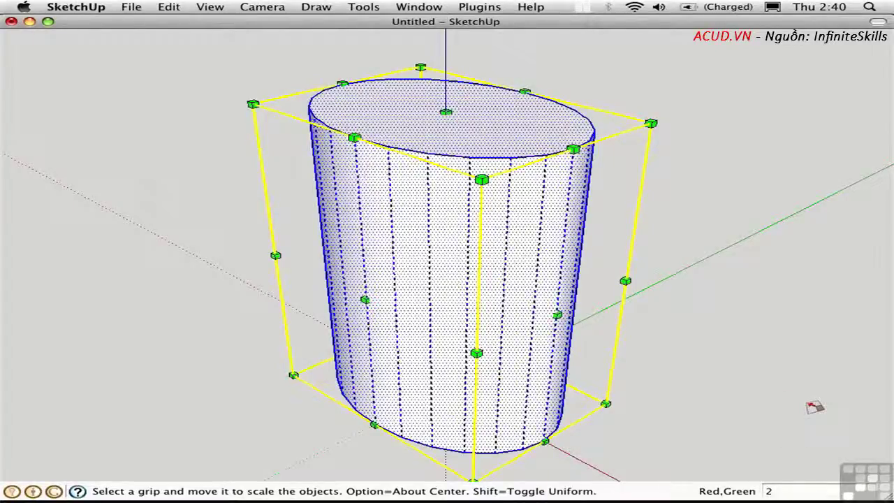
type(".2")
key("Return")
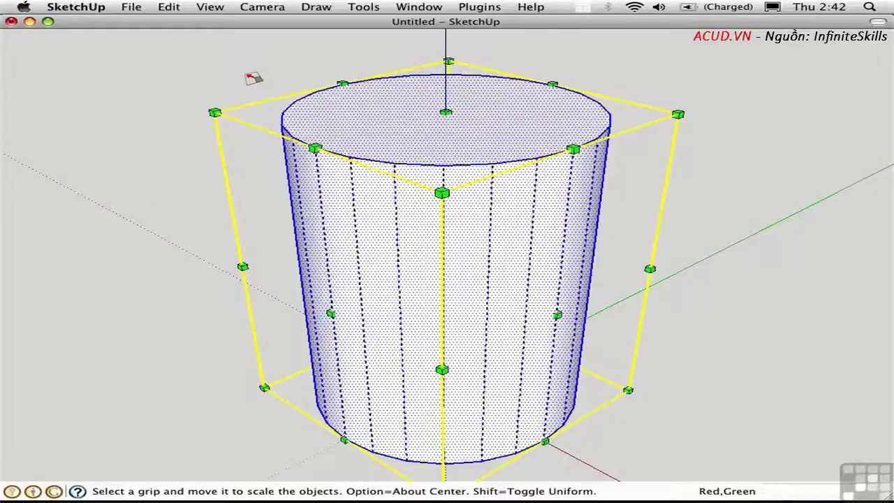
Select the cylinder's top circle and shrink it about its centre to 0.57
key("space")
left_click(204, 116)
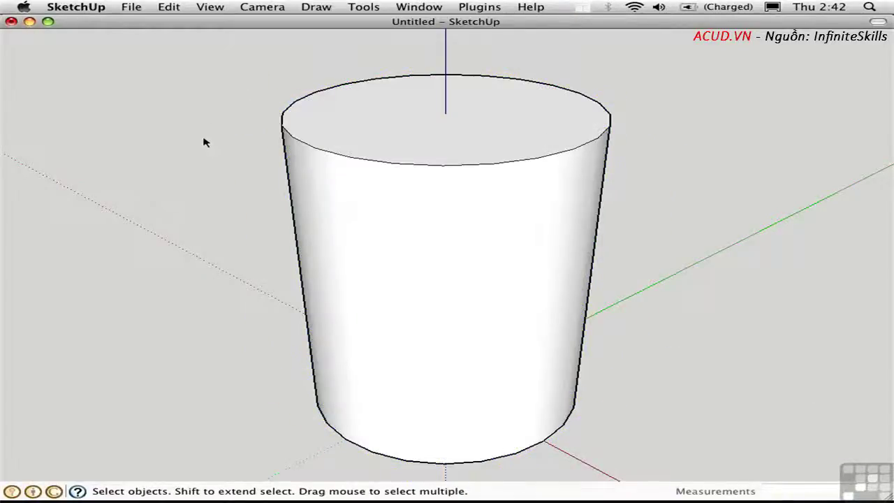
left_click(315, 151)
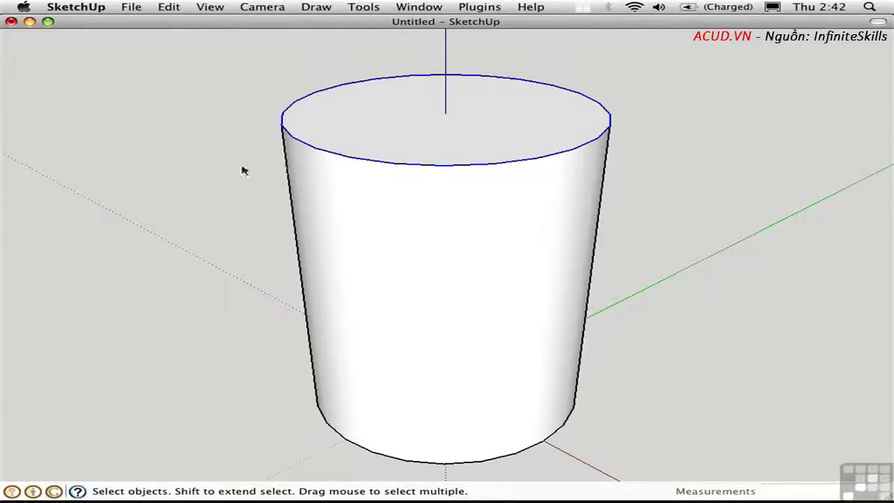
key("s")
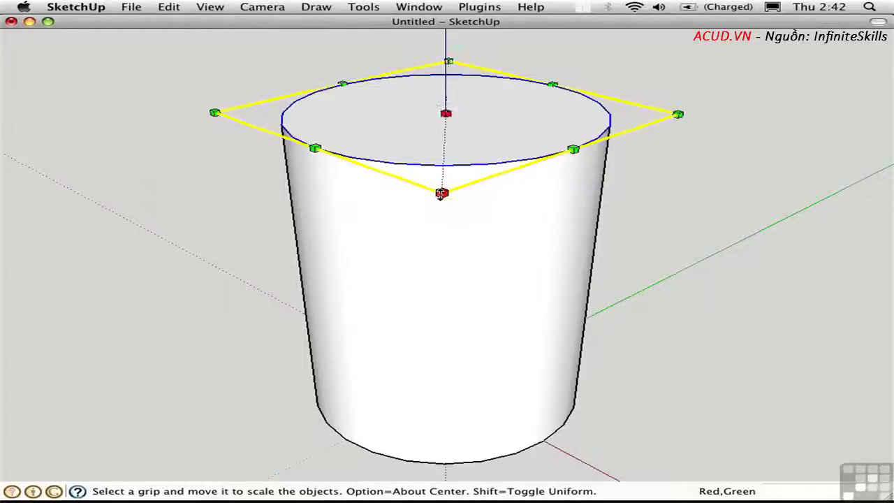
left_click_drag(441, 194, 443, 153, "alt")
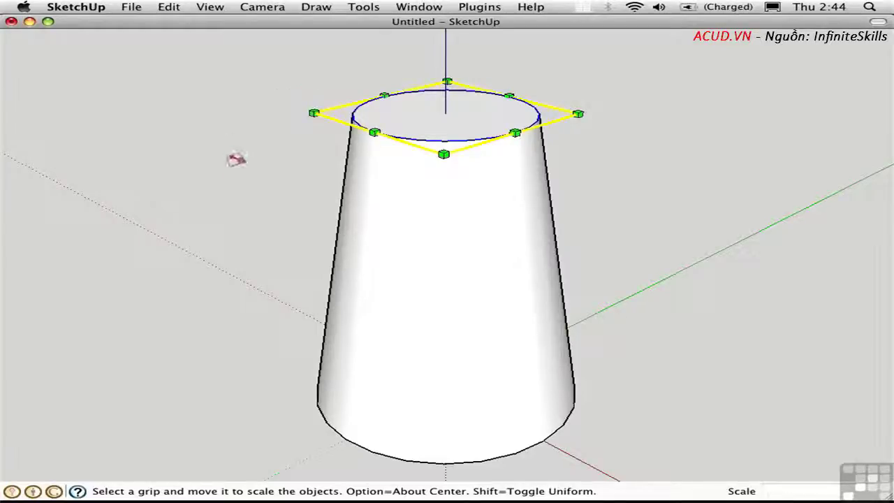
key("space")
key("z")
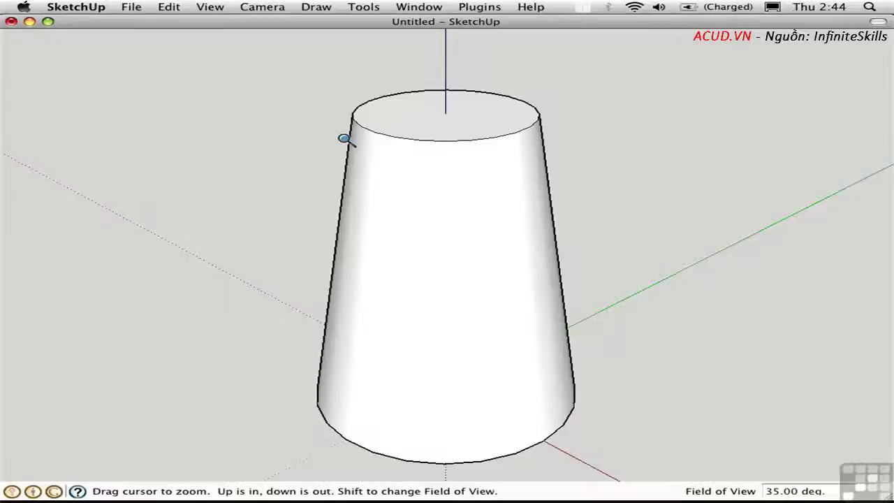
left_click_drag(343, 140, 385, 353)
middle_click_drag(384, 353, 419, 161)
key("space")
left_click_drag(337, 37, 580, 237)
key("s")
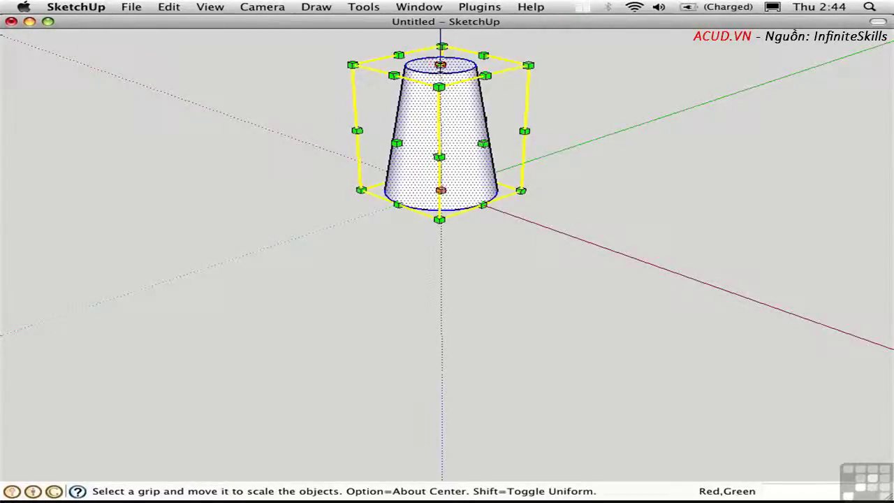
left_click_drag(440, 65, 442, 294)
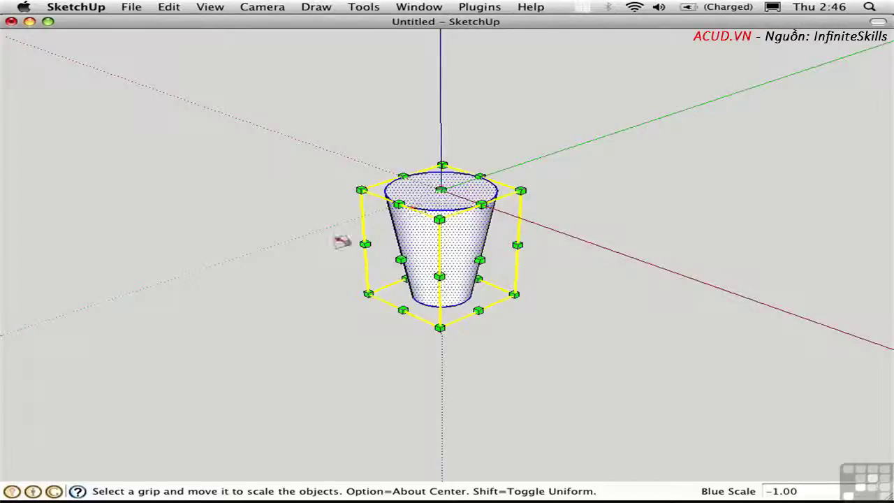
key("super+z")
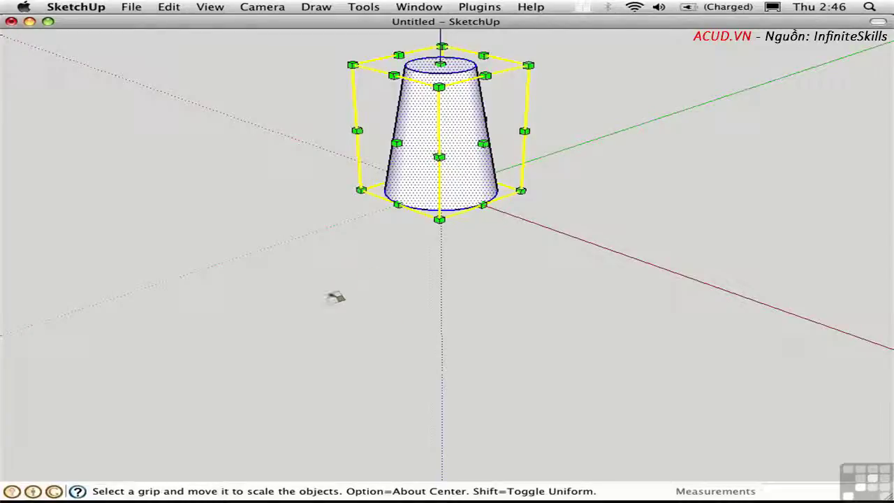
Copy the cone downward and flip the copy with a -1 blue scale
key("m")
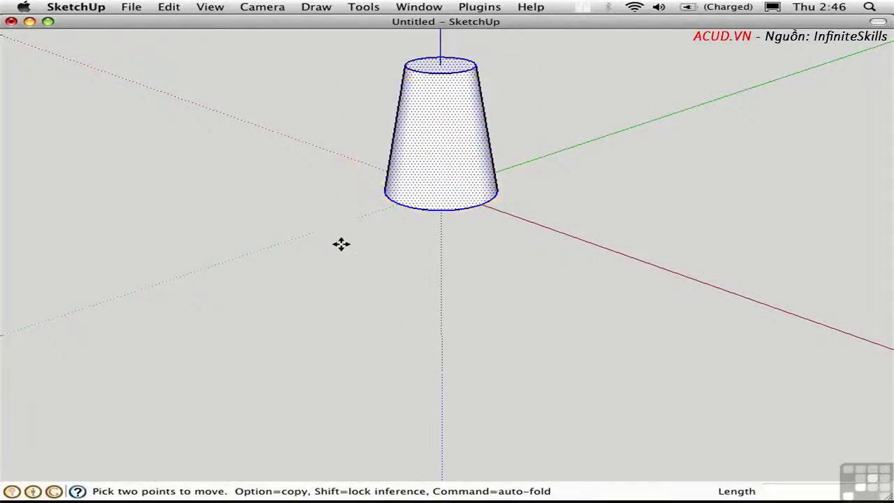
left_click(327, 226)
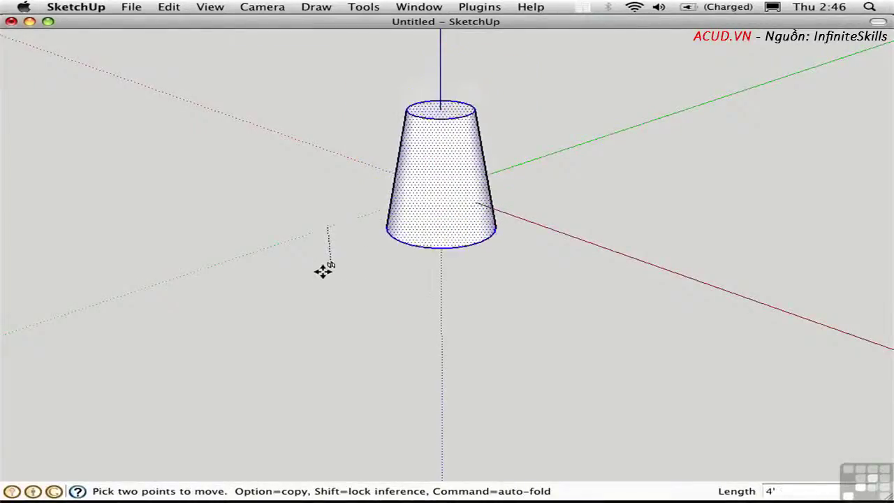
key("alt")
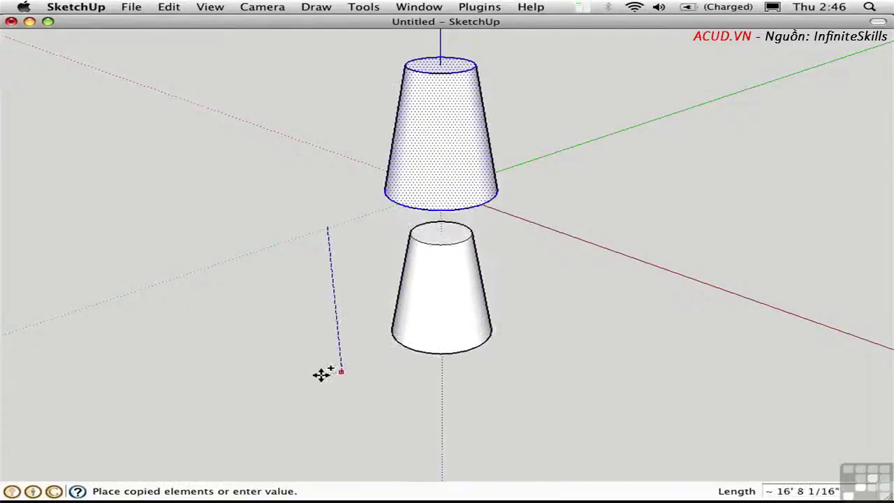
left_click(328, 398)
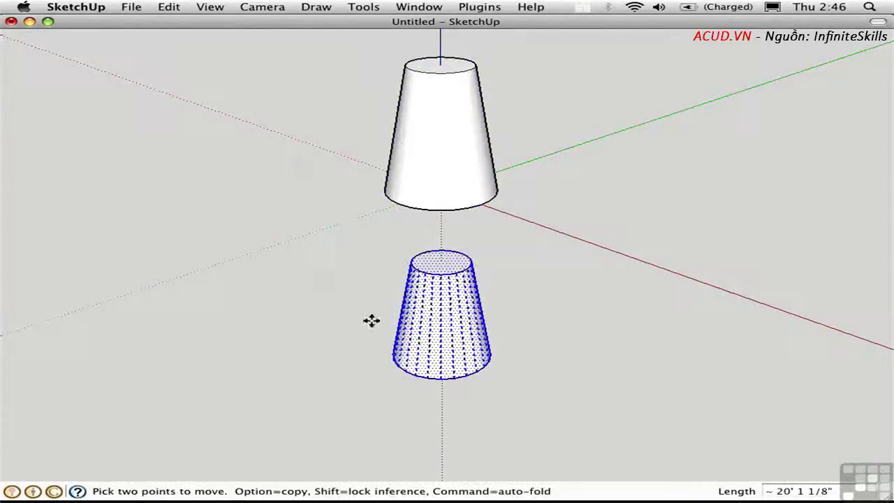
key("s")
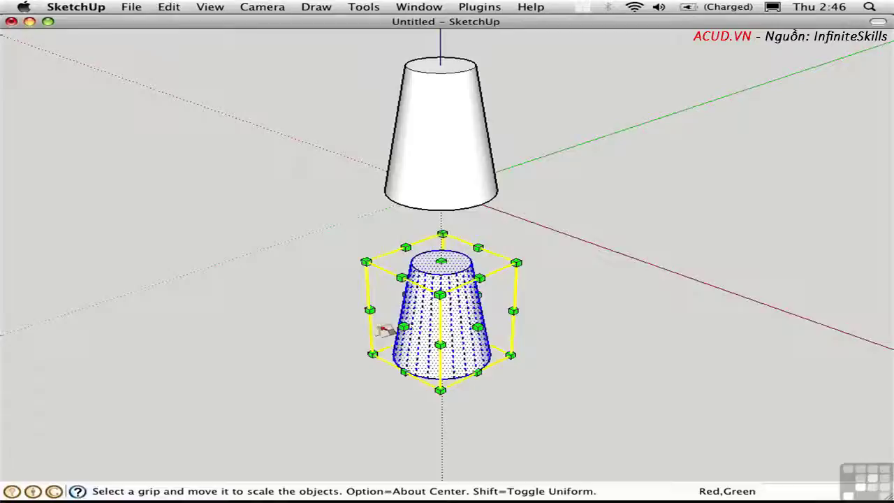
left_click_drag(440, 264, 442, 434)
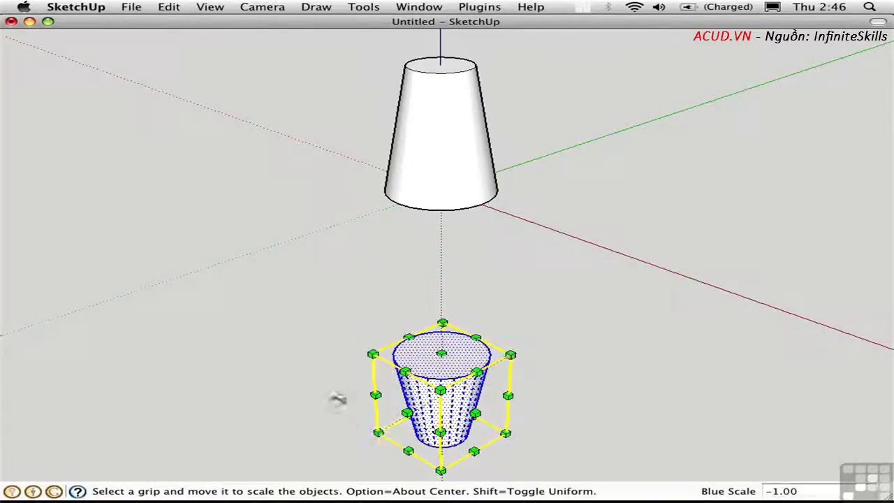
Move the flipped copy up so it joins the original cone's base
key("m")
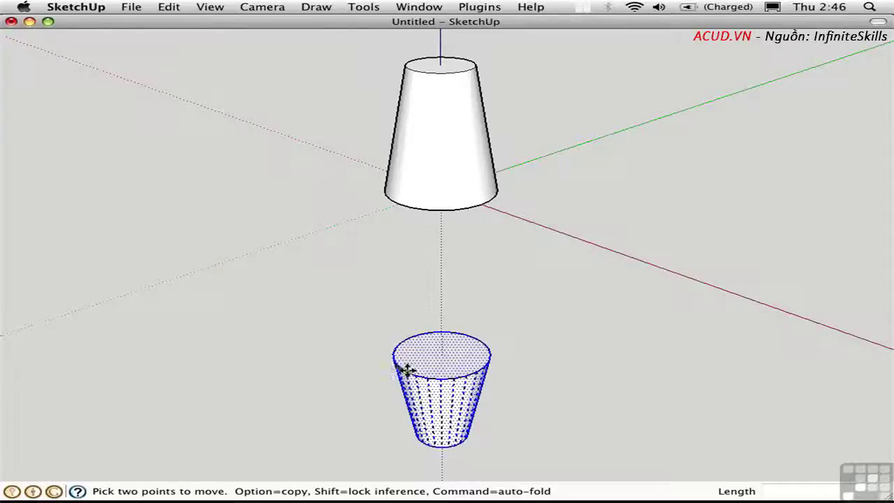
left_click(405, 369)
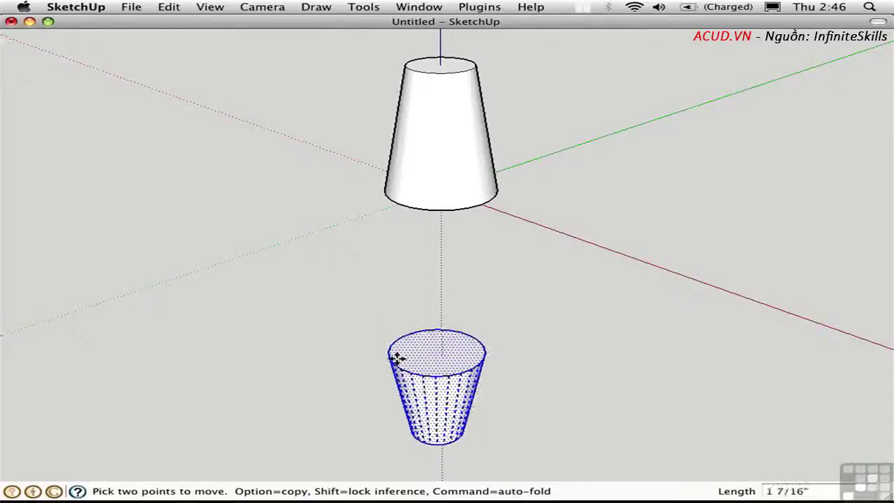
left_click(402, 203)
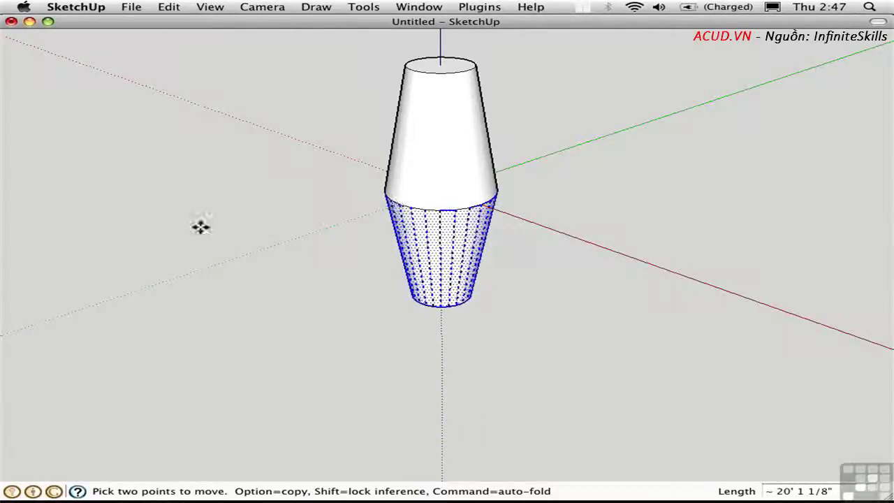
key("space")
left_click(269, 245)
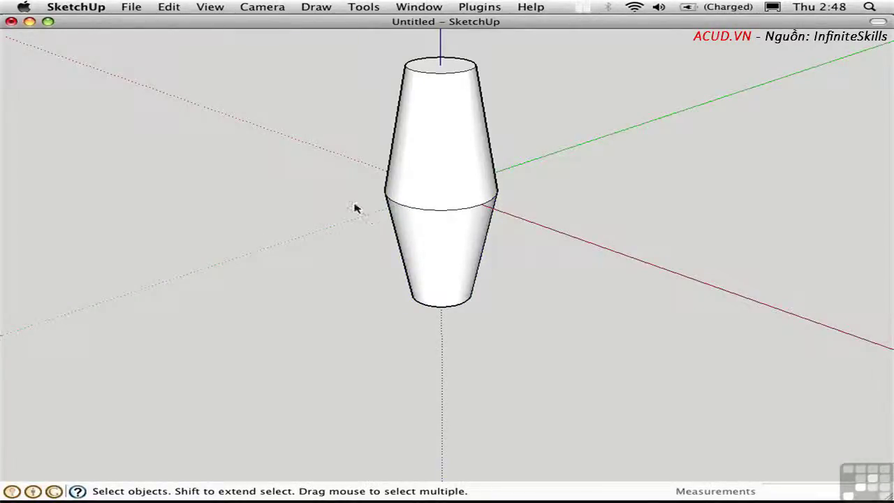
Undo the copy's move and flip, then flip the lower cone along the Blue Direction
key("super+z")
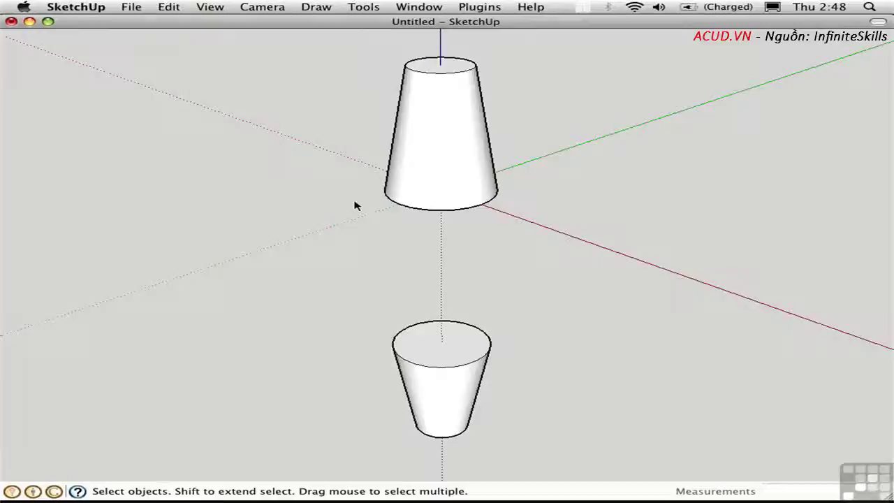
key("super+shift+z")
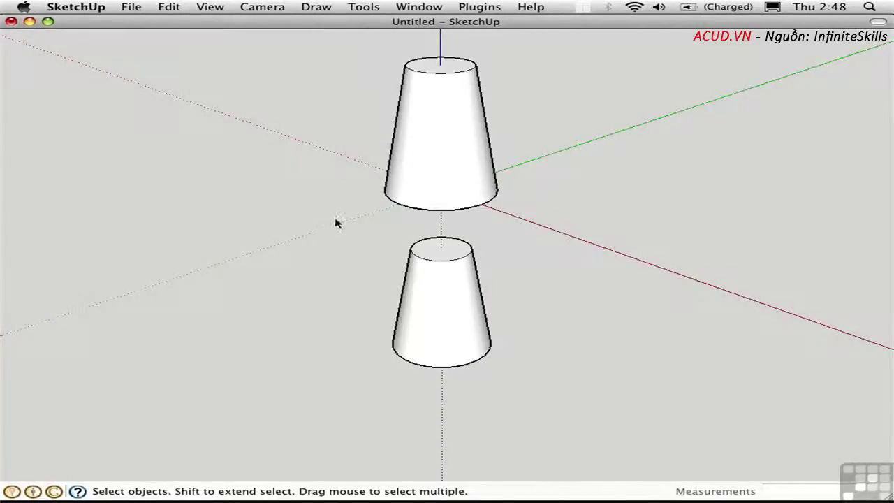
left_click_drag(334, 218, 568, 401)
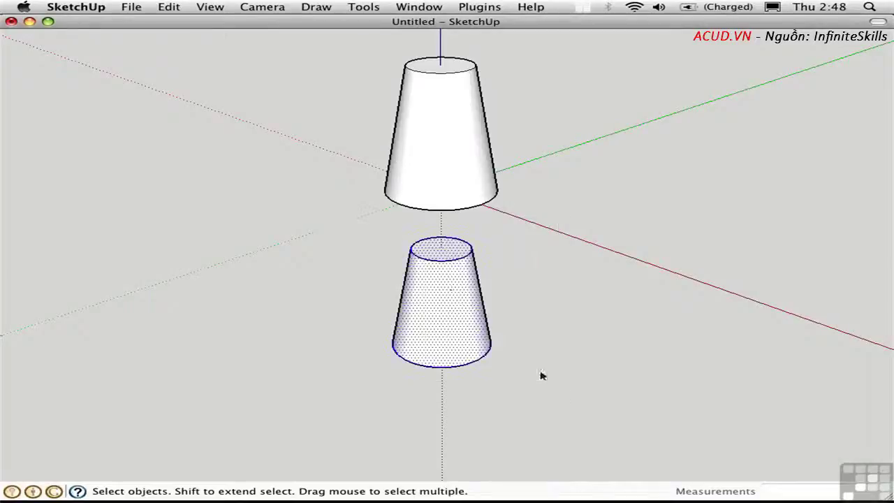
right_click(450, 290)
mouse_move(512, 378)
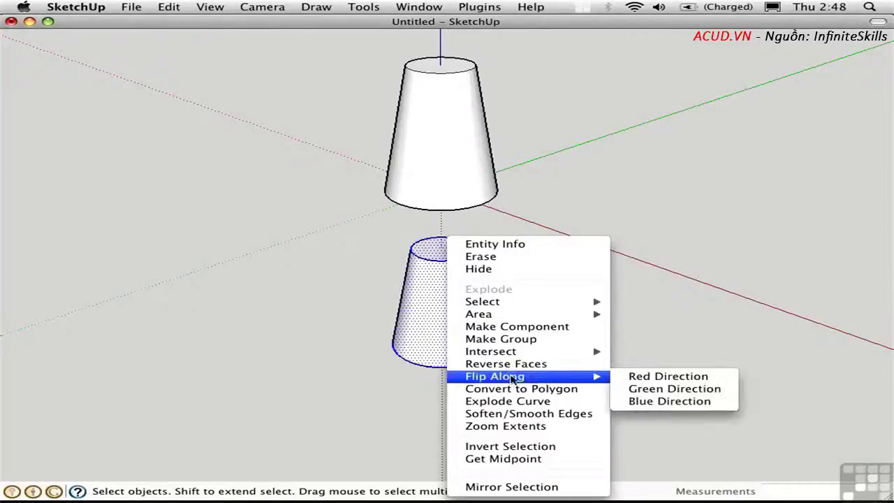
left_click(641, 402)
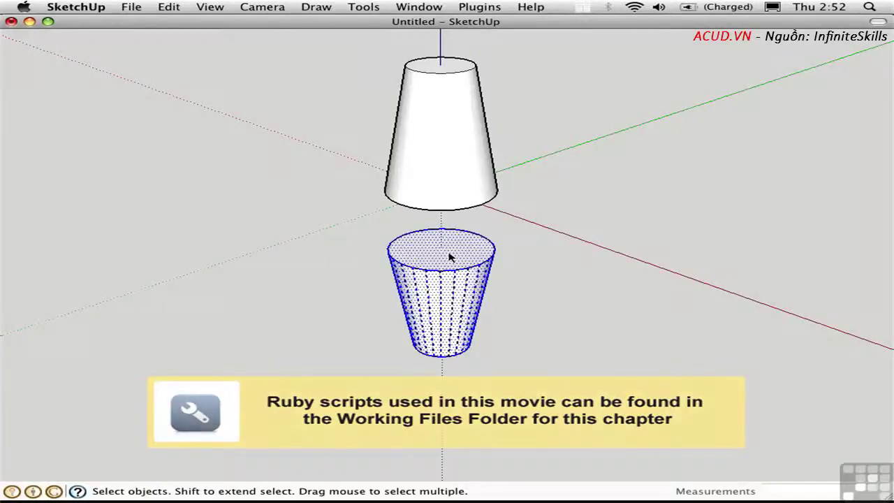
Delete the lower cone and draw a short line down the blue axis from the base centre
key("Delete")
middle_click_drag(460, 271, 411, 137)
key("l")
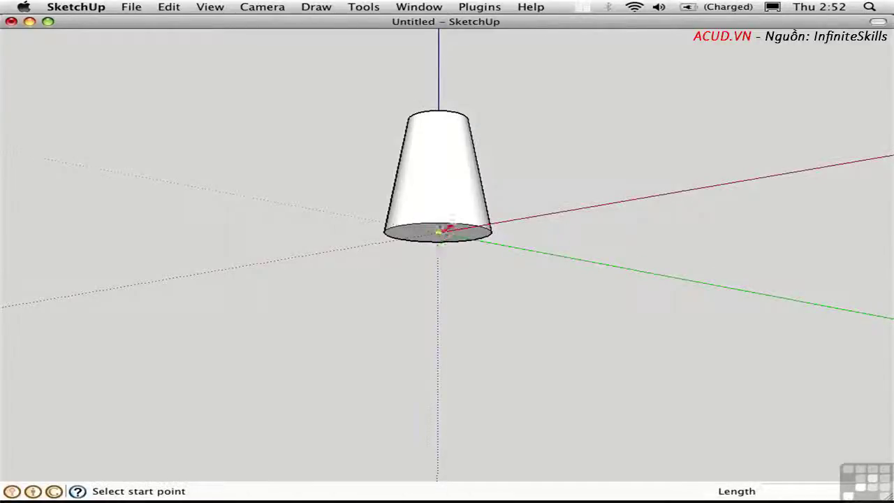
left_click(438, 233)
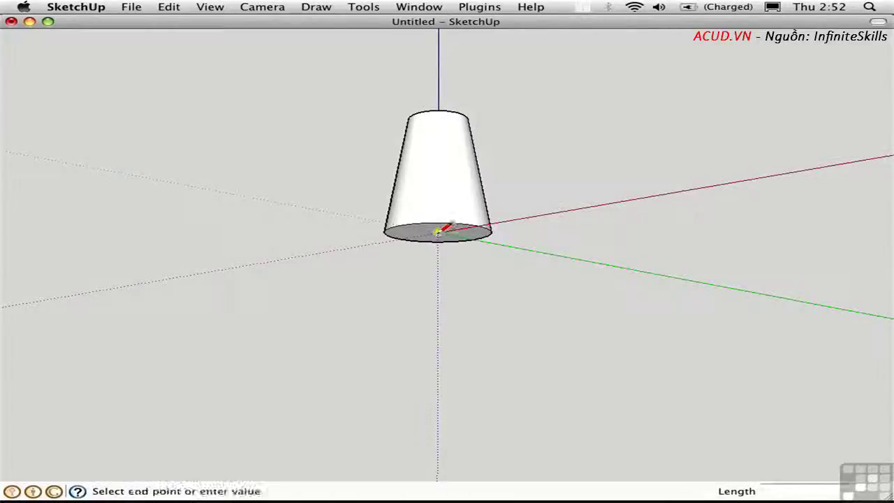
left_click(438, 316)
key("space")
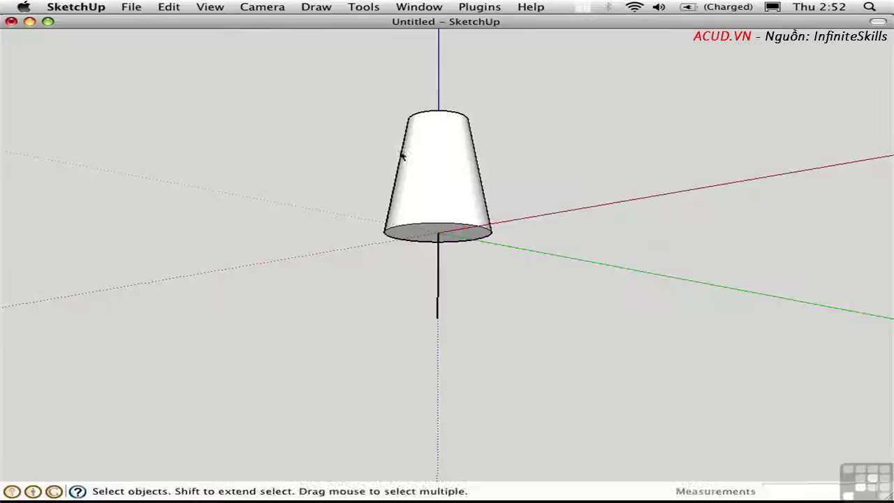
Mirror the cone with Plugins > Mirror Selection using three points on the line and red axis
middle_click_drag(403, 143, 381, 160)
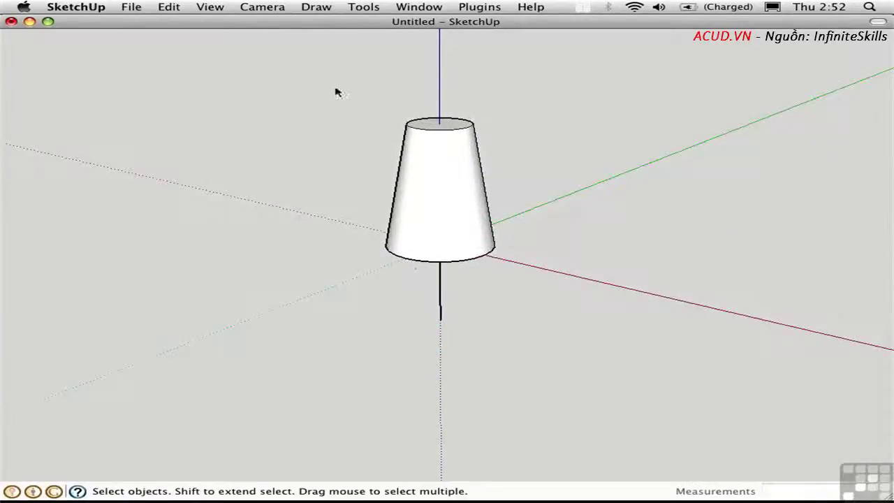
left_click_drag(335, 92, 576, 278)
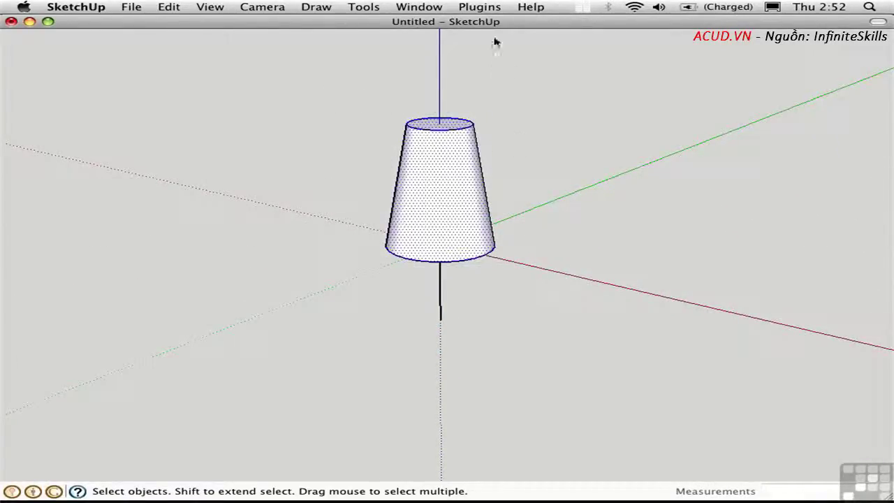
left_click(479, 7)
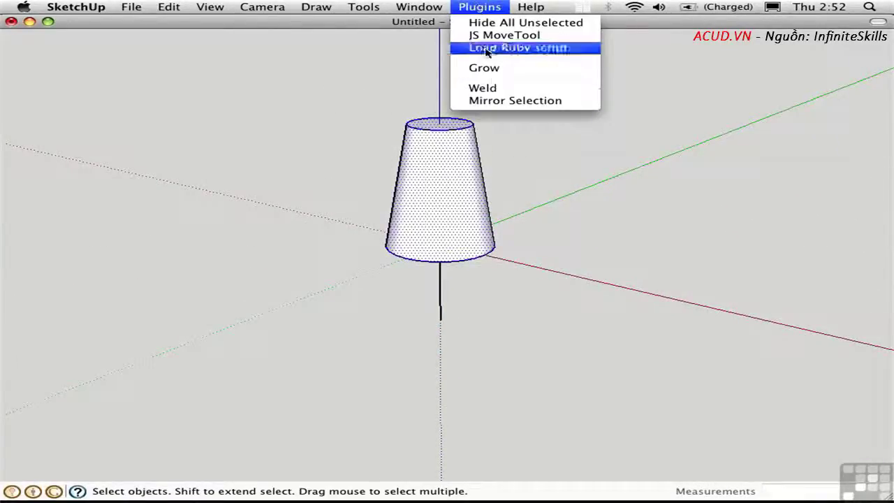
left_click(496, 102)
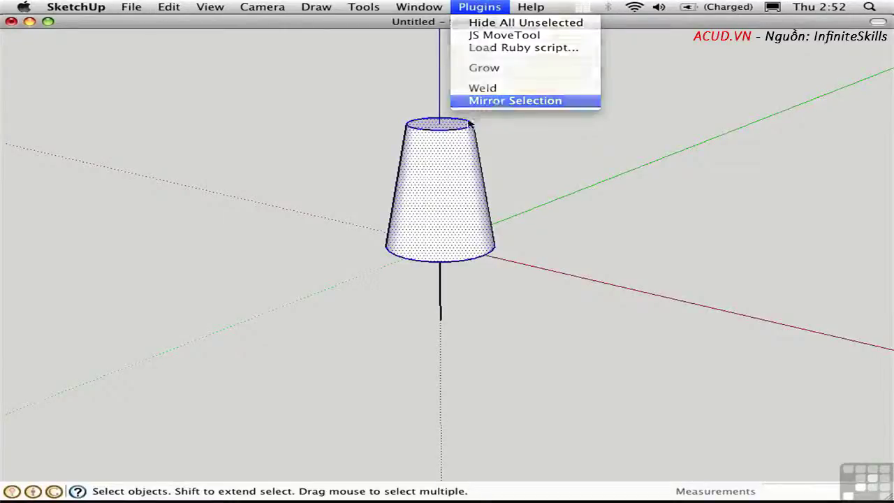
left_click(442, 285)
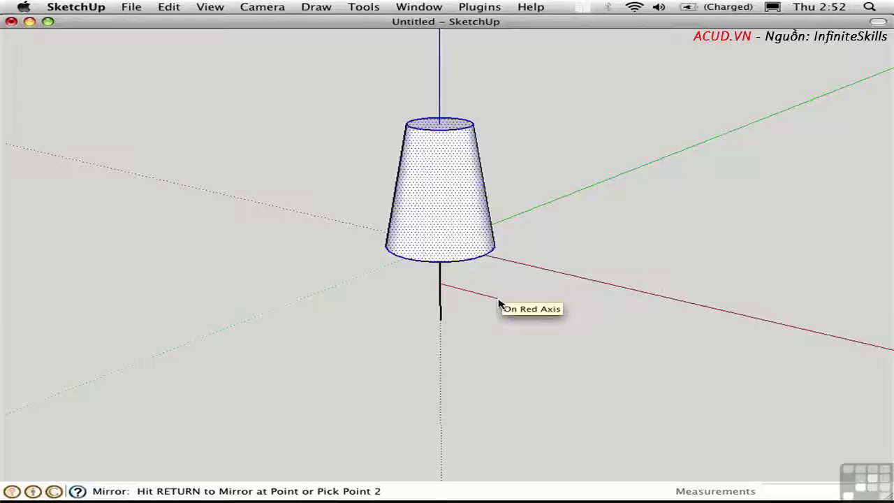
left_click(498, 302)
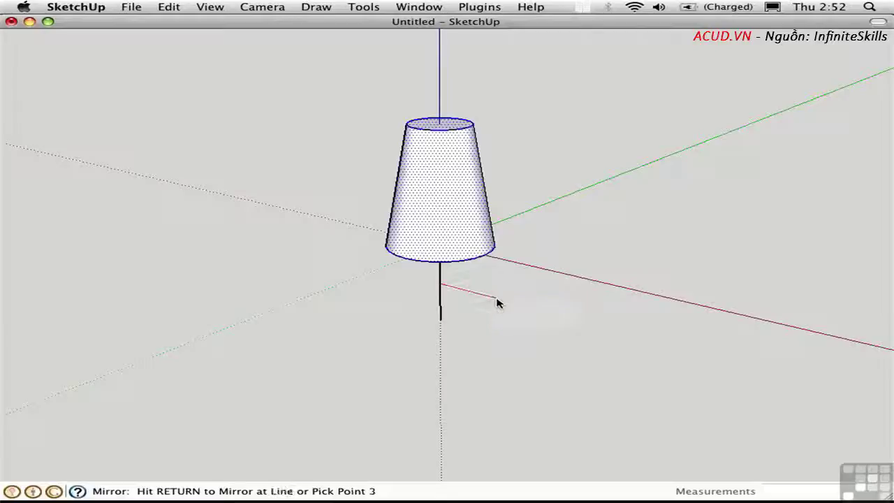
left_click(577, 335)
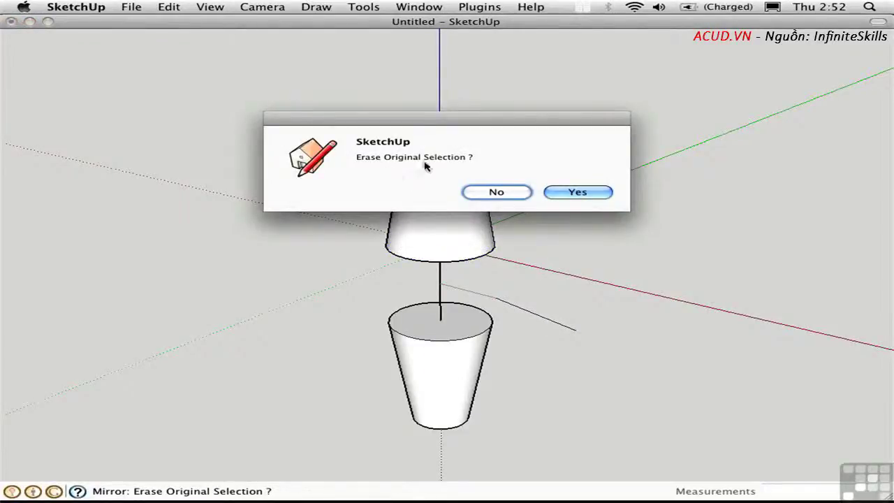
Keep the original cone, then orbit the house to bring the solar panels into view
left_click(502, 193)
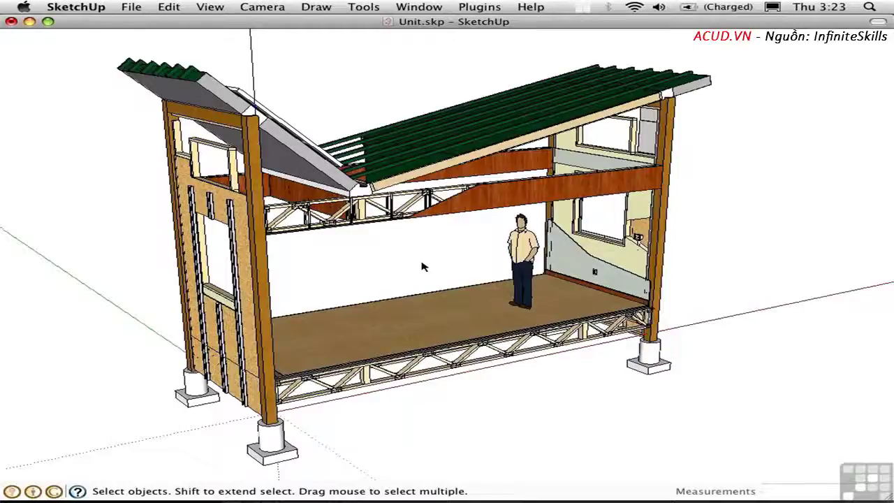
middle_click_drag(422, 266, 91, 260)
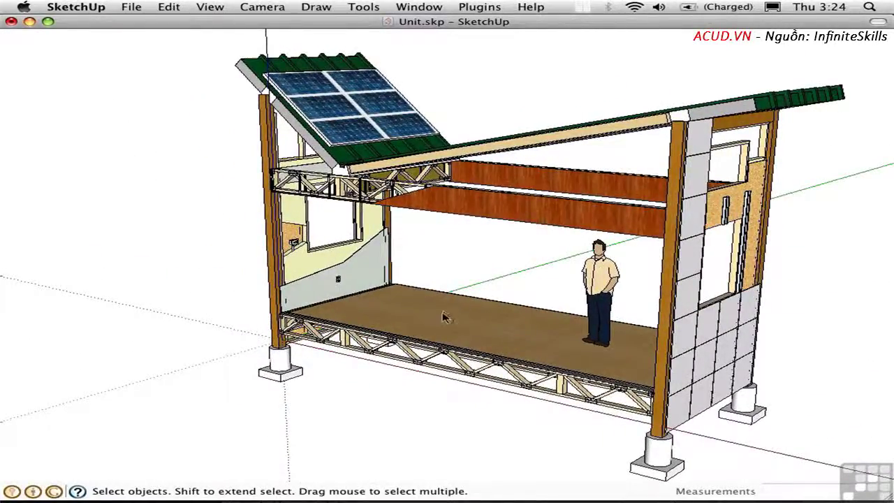
Measure the floor's front edge with the Tape Measure and resize the whole model to make it 25'
key("t")
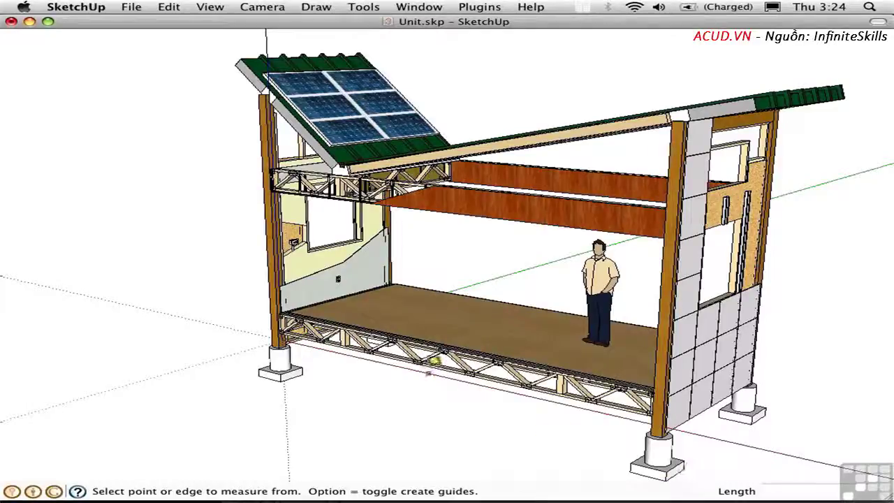
left_click(280, 312)
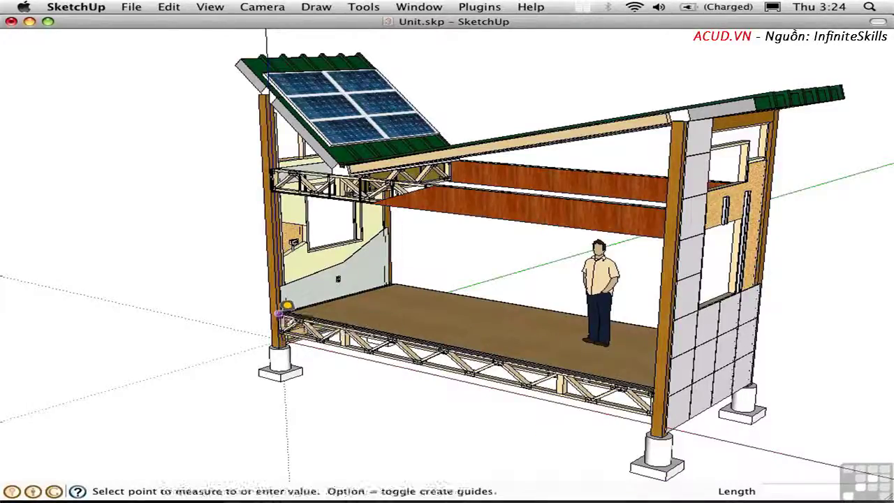
left_click(655, 390)
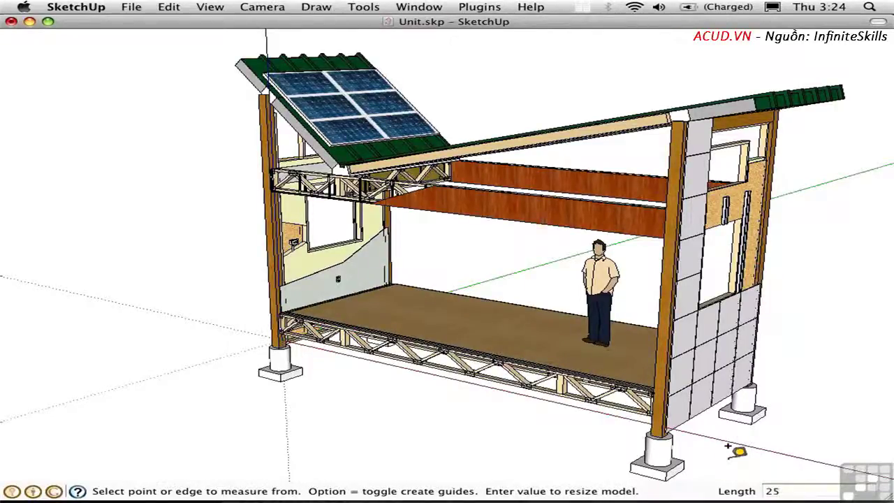
key("Return")
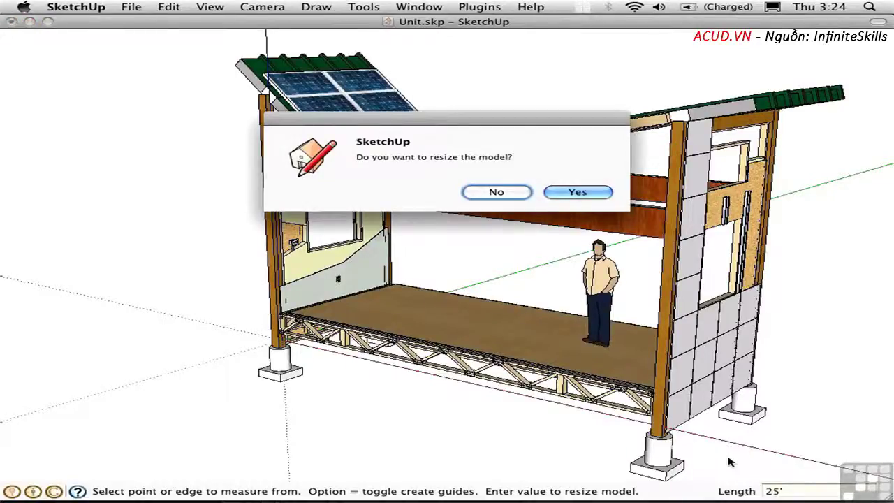
left_click(570, 193)
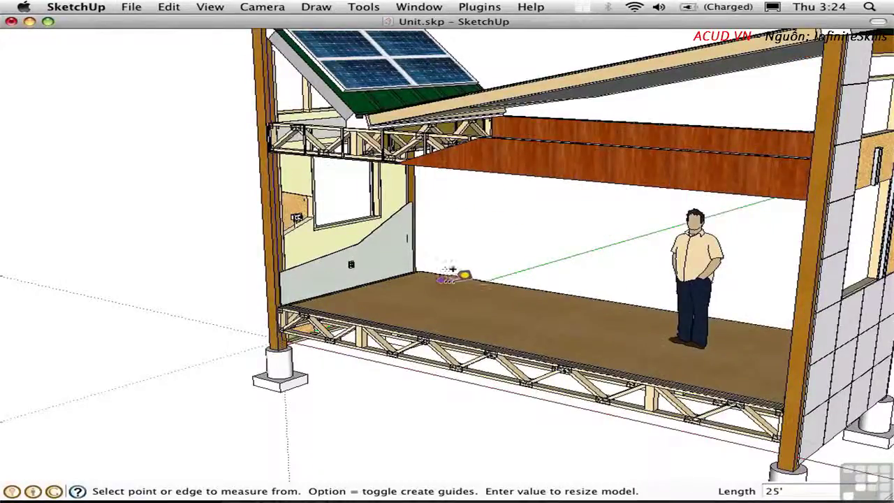
middle_click_drag(523, 248, 429, 265)
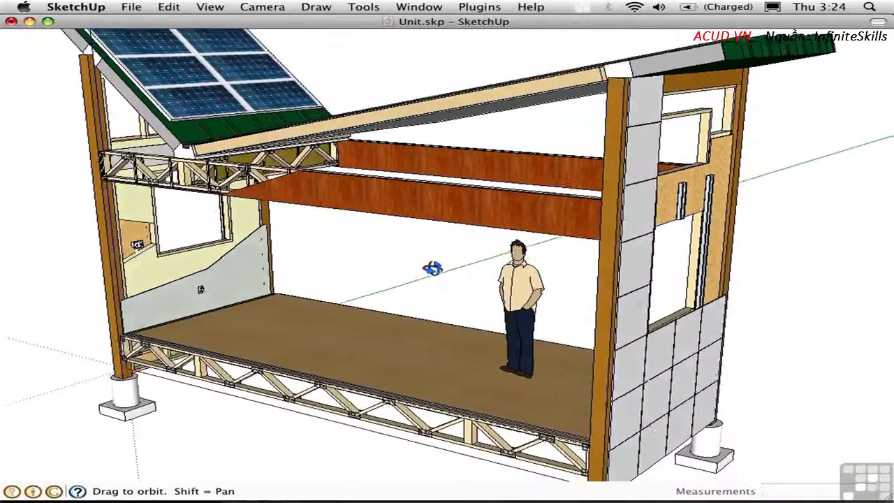
Zoom out and orbit to view the whole house, then select the person figure
scroll(445, 267, "up", 2)
left_click_drag(447, 288, 463, 330)
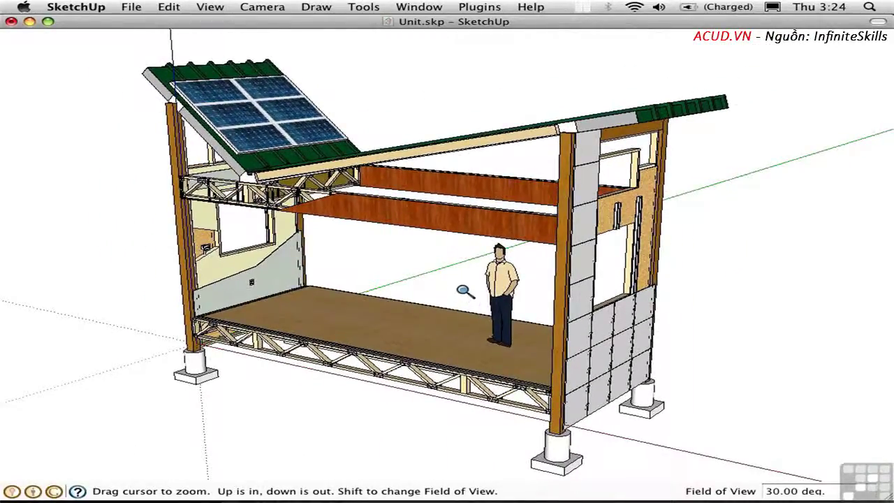
middle_click_drag(463, 282, 474, 288)
key("space")
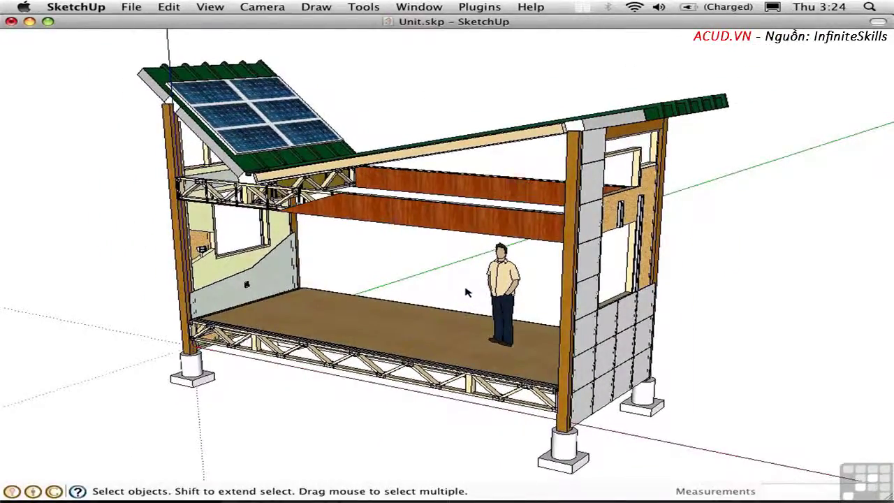
key("t")
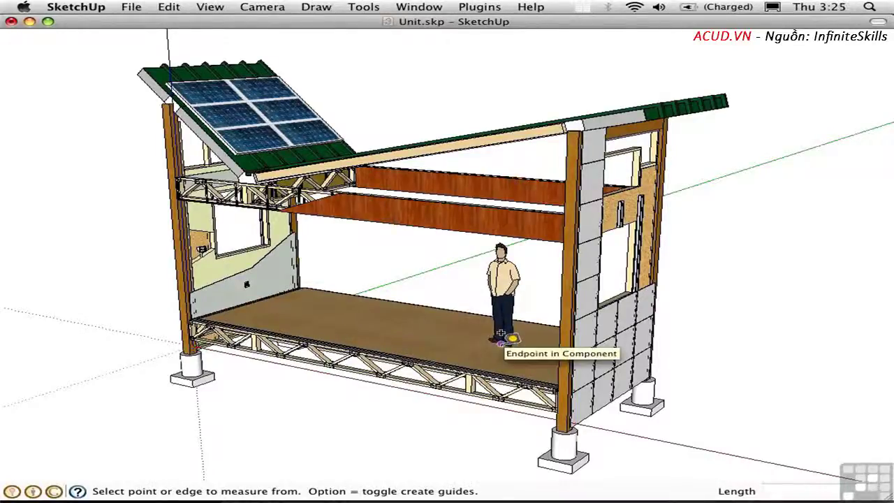
left_click(501, 344)
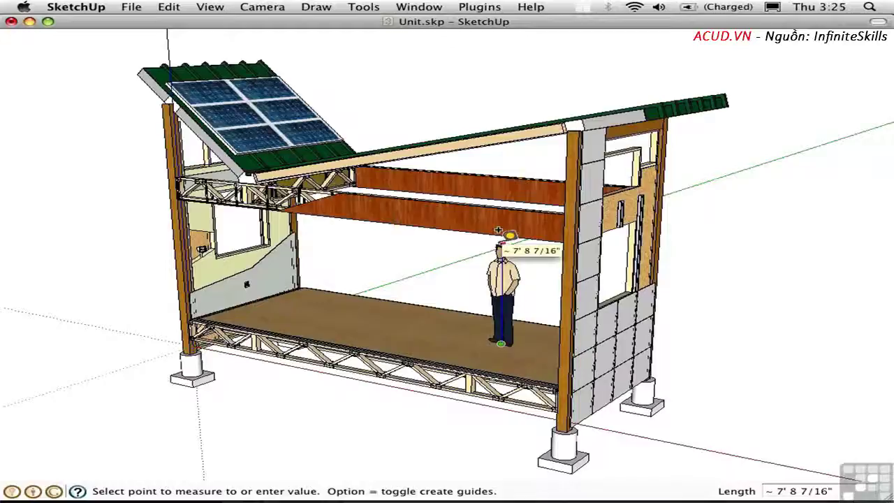
left_click(498, 230)
key("space")
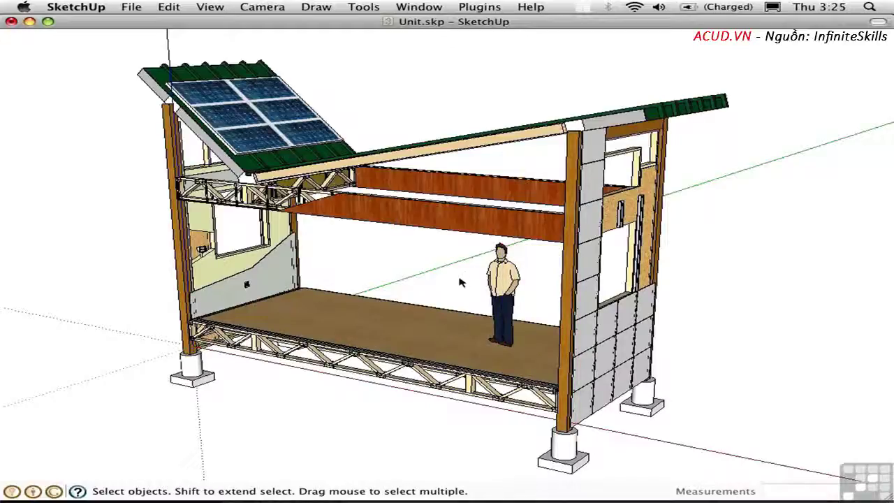
left_click(503, 279)
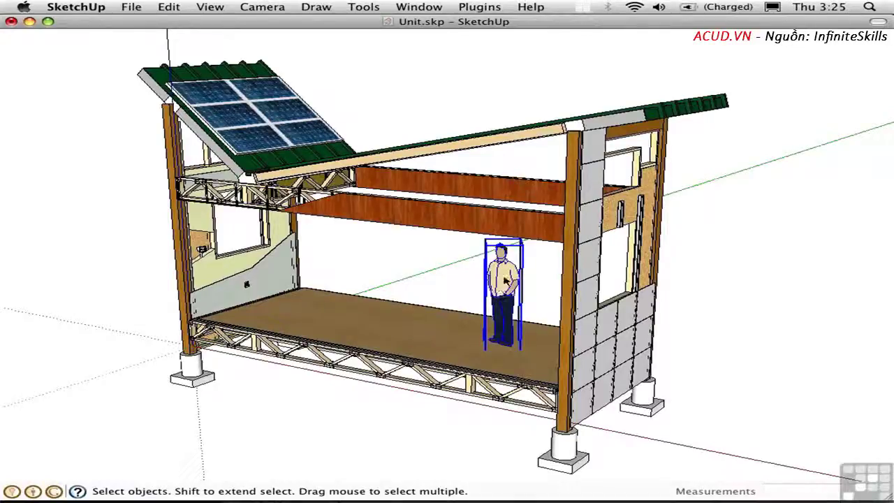
Inside the figure component, measure feet to head and resize it to 6'
double_click(504, 281)
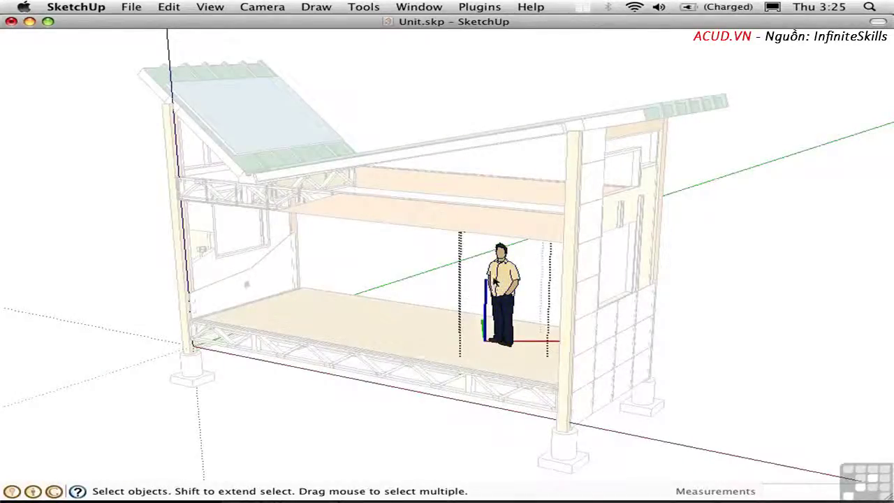
key("t")
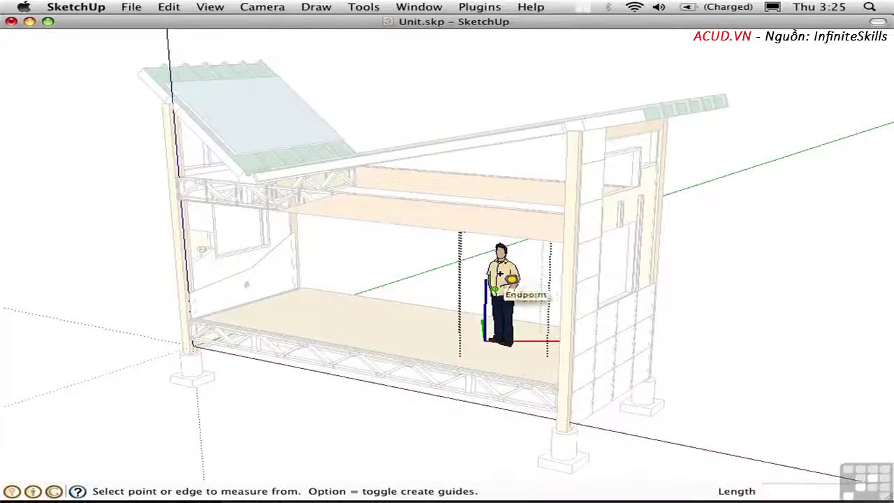
left_click(510, 322)
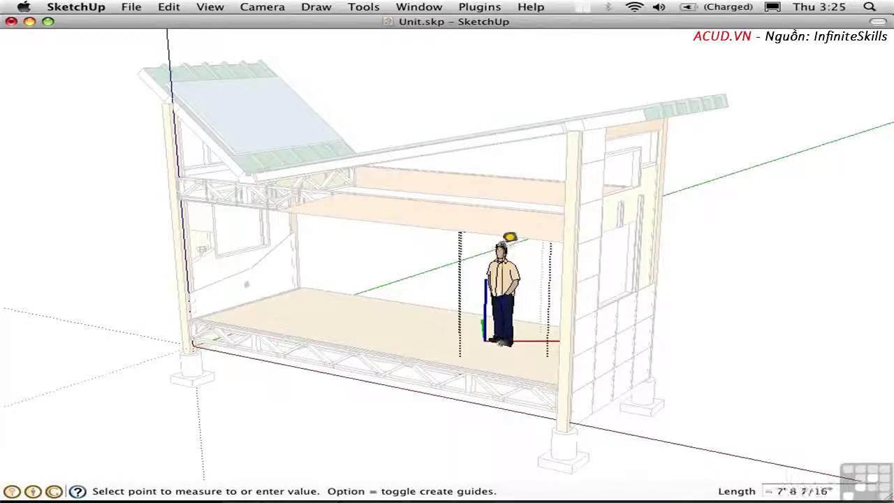
left_click(499, 230)
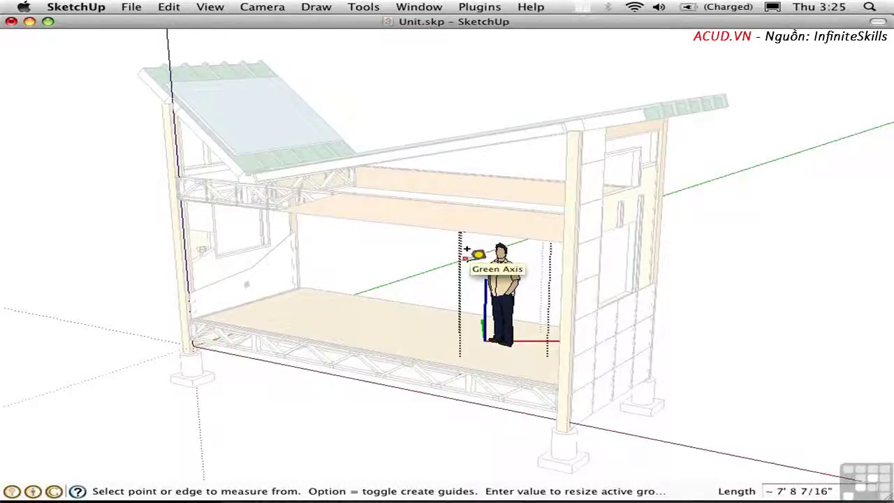
type("6'")
key("Return")
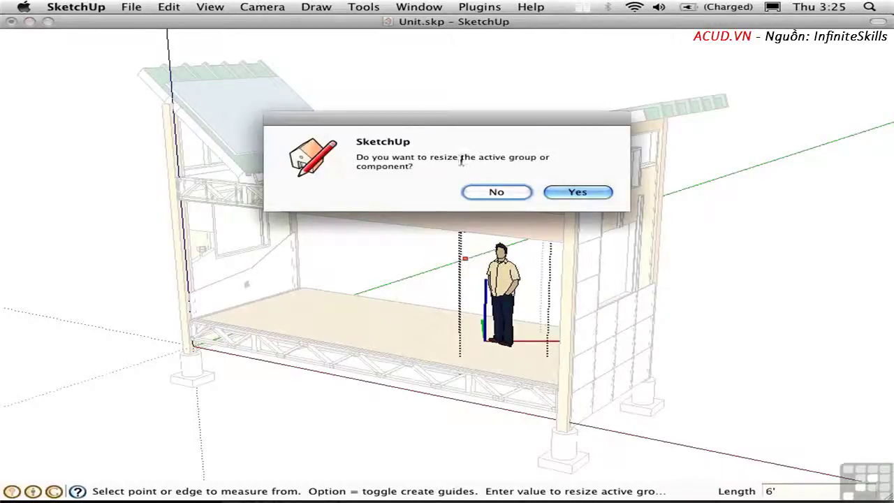
left_click(579, 193)
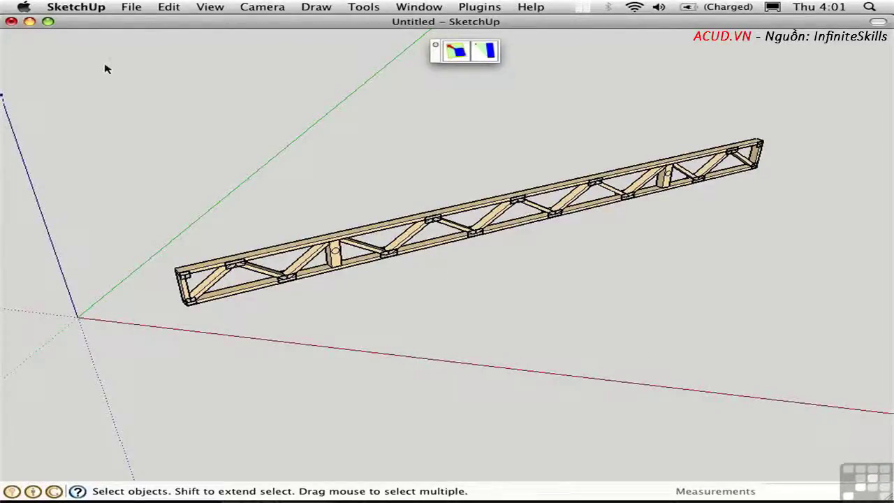
Select the entire floor truss with a selection window
left_click_drag(101, 63, 819, 371)
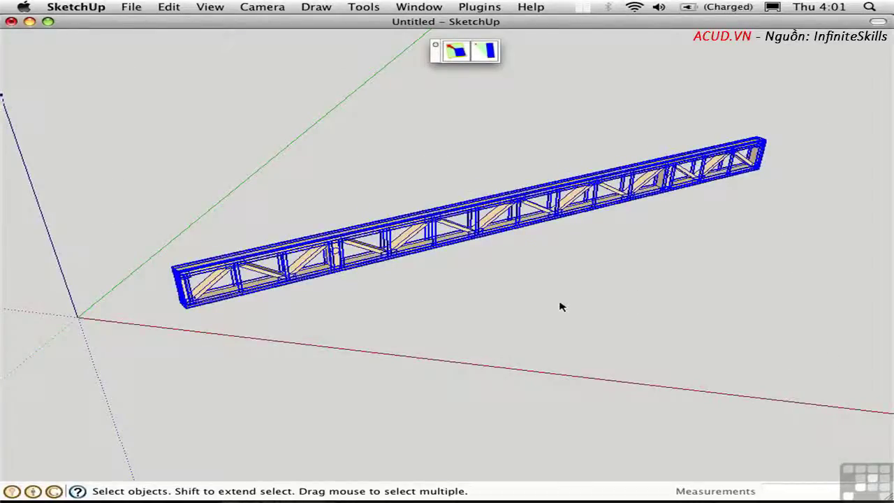
key("s")
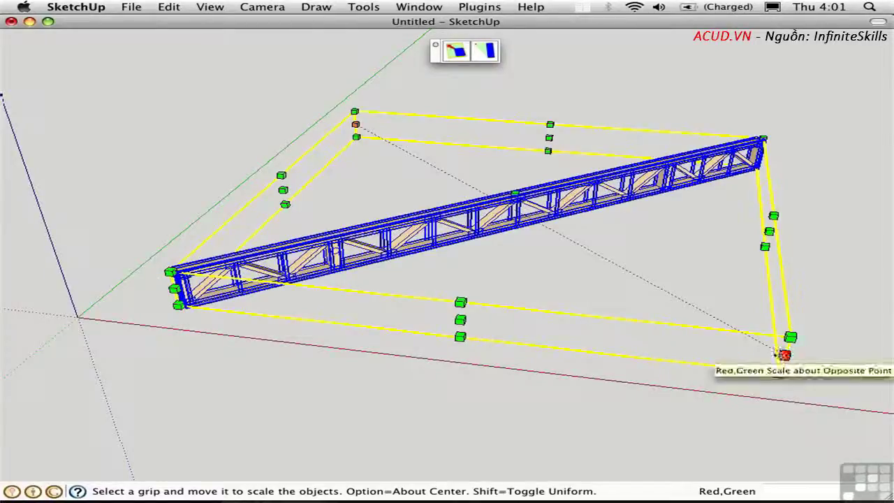
left_click_drag(783, 355, 654, 282)
key("Escape")
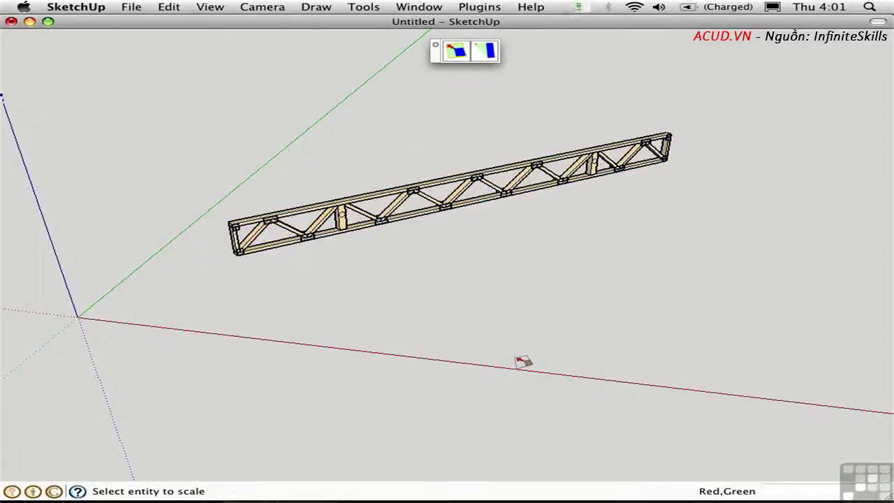
key("super+z")
key("space")
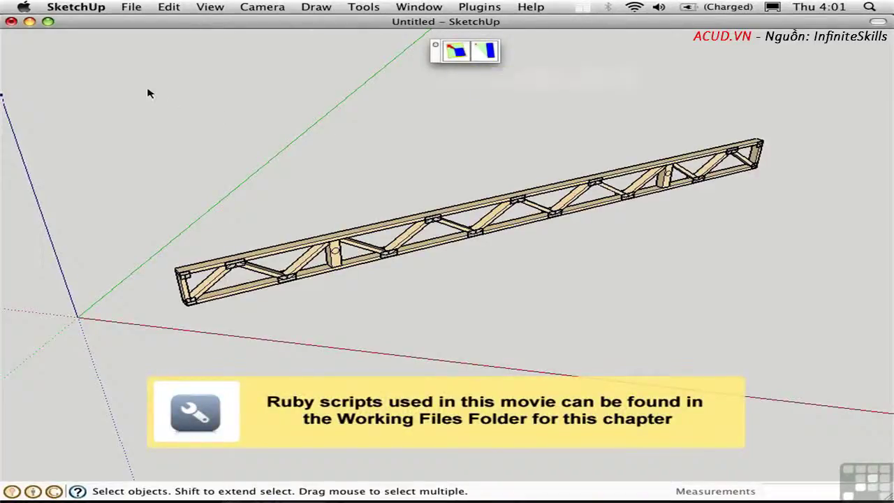
left_click_drag(139, 89, 802, 361)
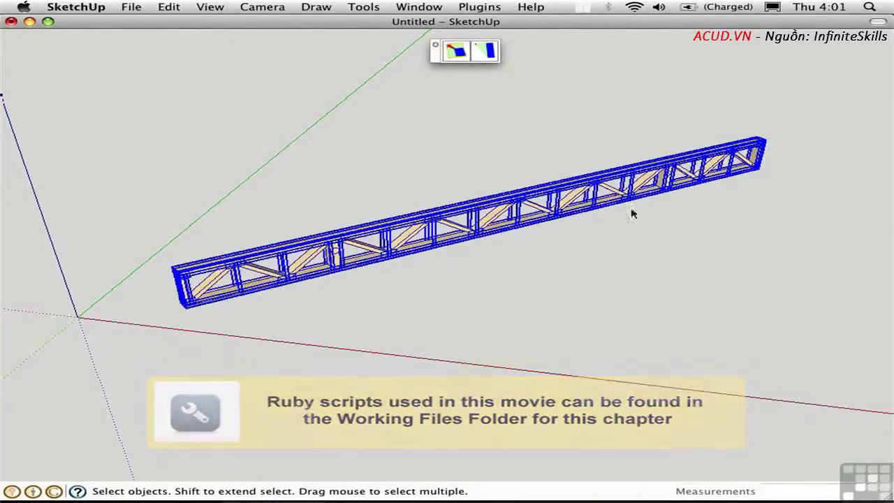
left_click(456, 53)
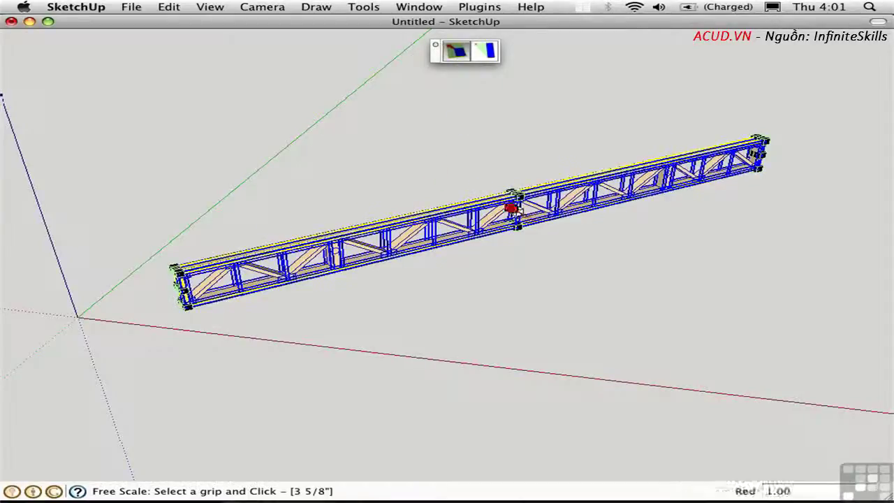
left_click_drag(518, 212, 621, 267)
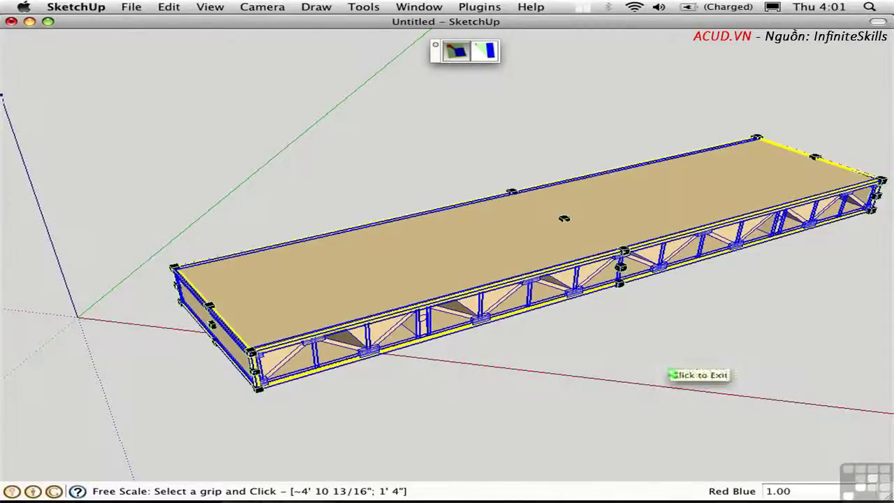
key("super+z")
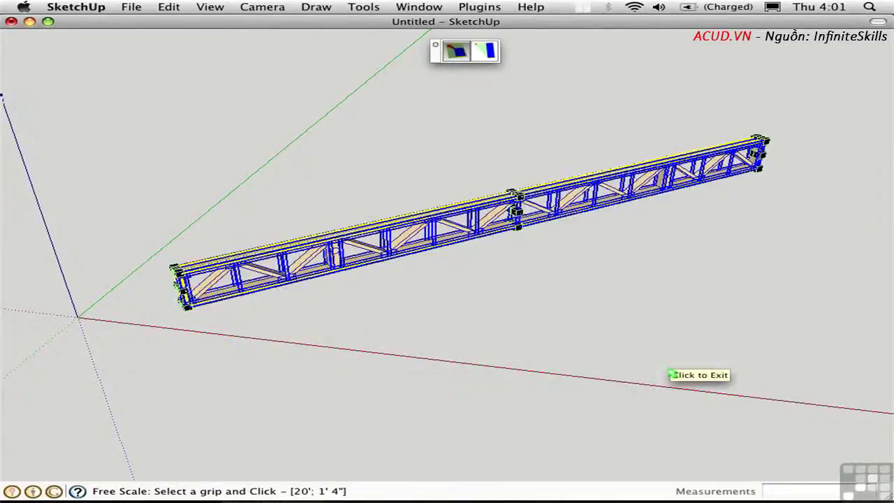
left_click(420, 298)
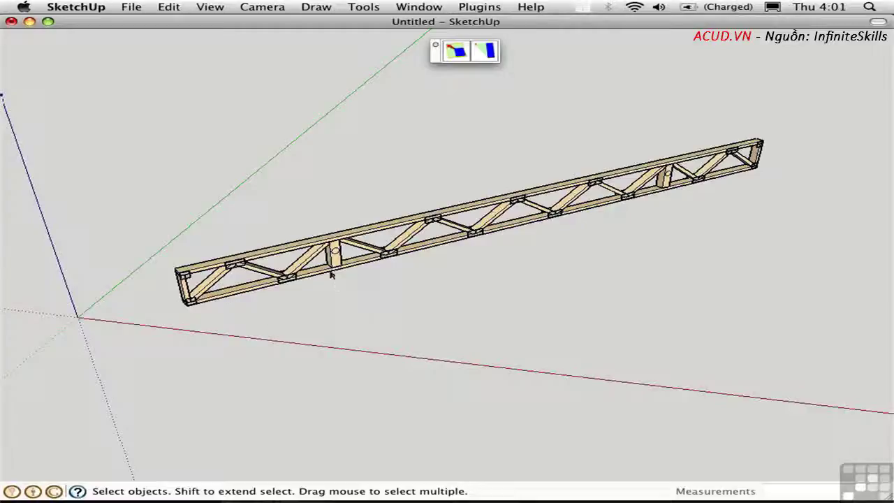
Zoom in on the truss post, open it for editing, and select its circle
key("super+shift+w")
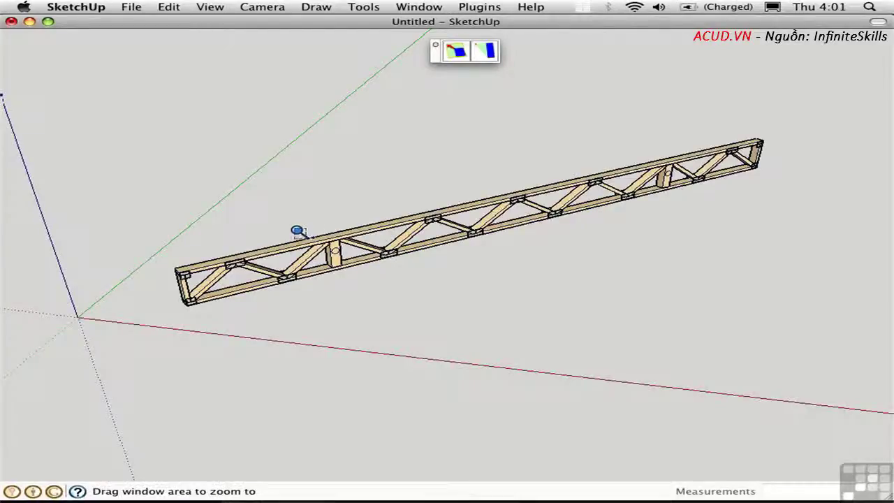
left_click_drag(296, 230, 377, 277)
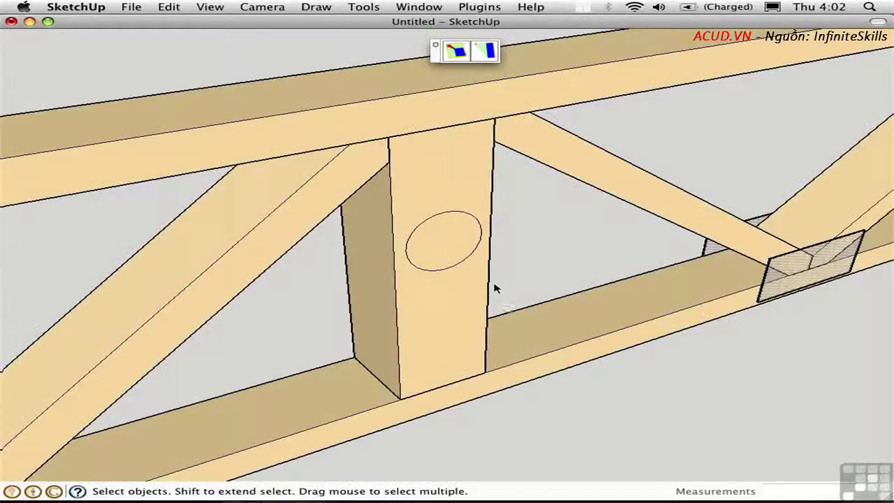
left_click(444, 259)
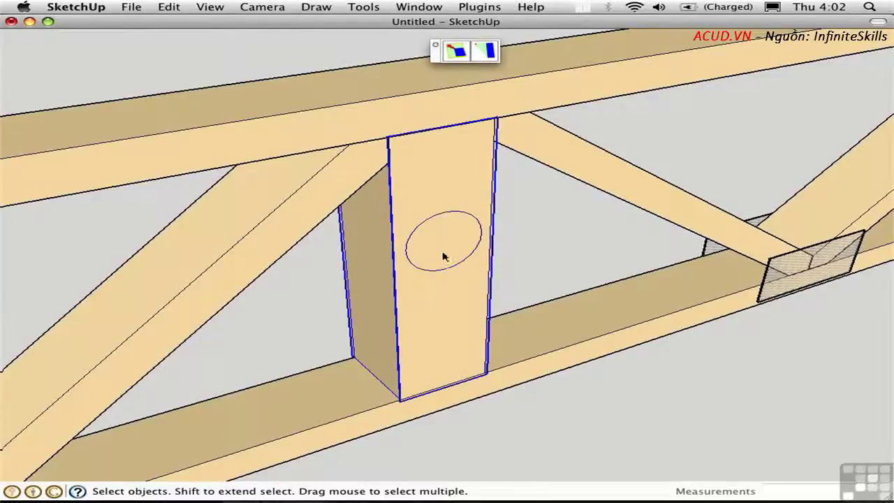
double_click(446, 252)
left_click(448, 270)
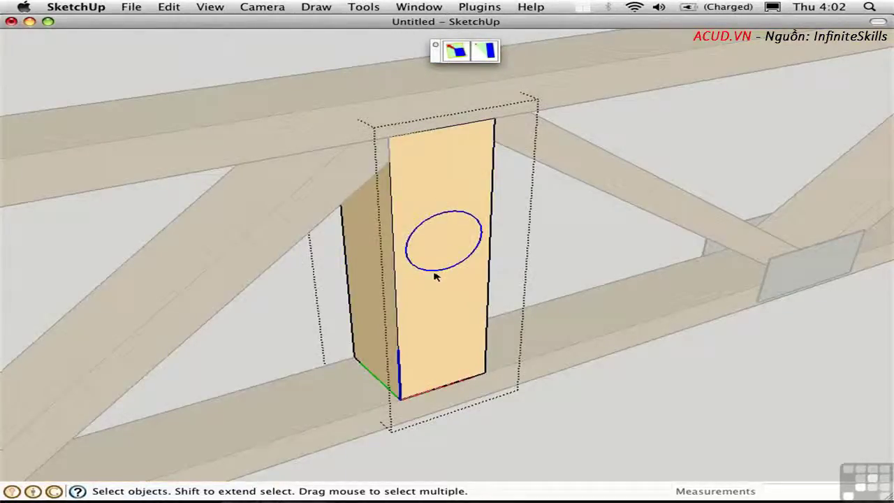
Stretch the circle taller with Free Scale, then undo the stretch and deselect it
left_click(457, 54)
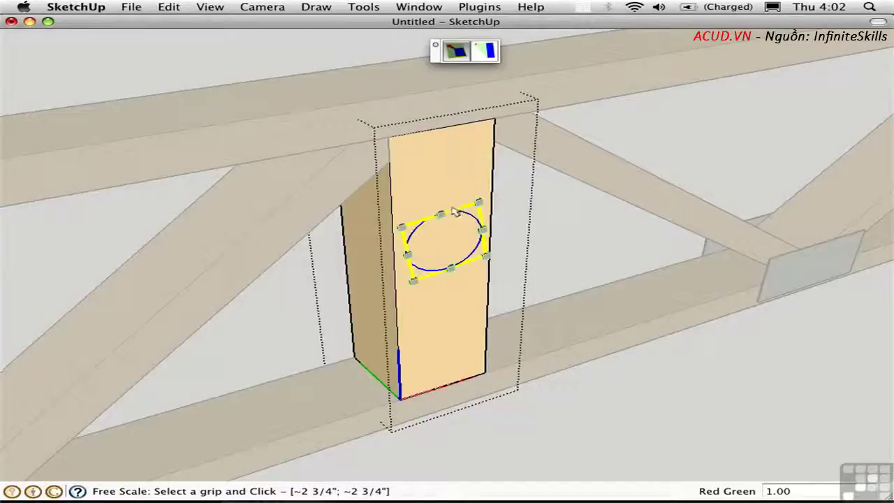
left_click_drag(437, 210, 434, 190)
key("space")
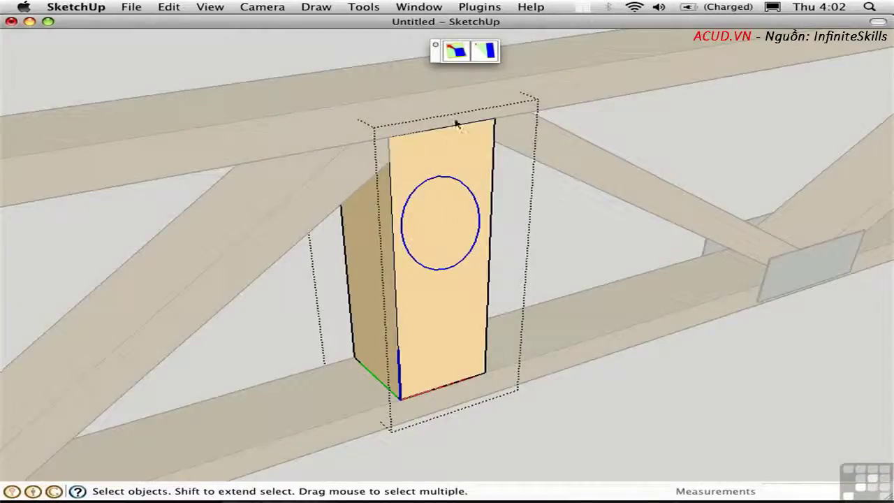
key("super+z")
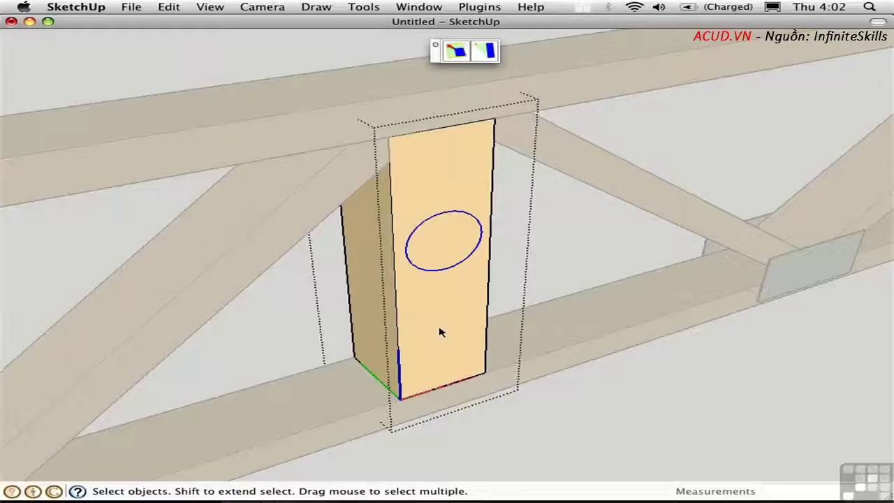
key("s")
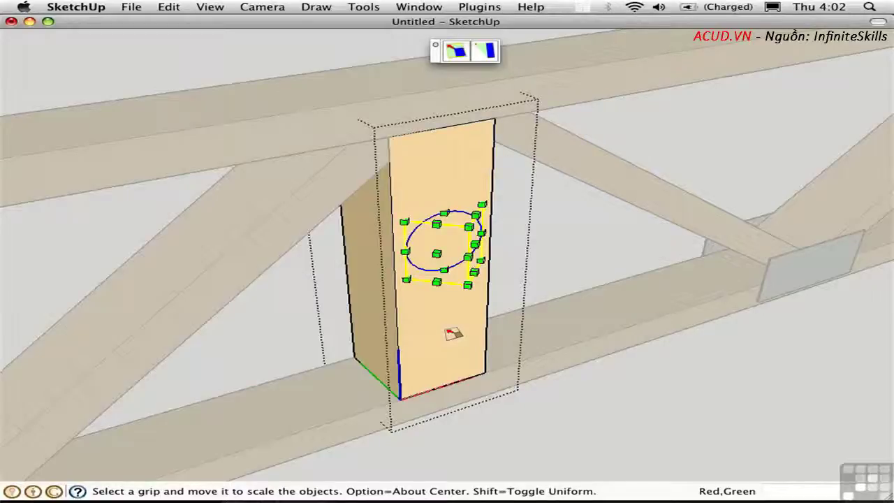
key("Escape")
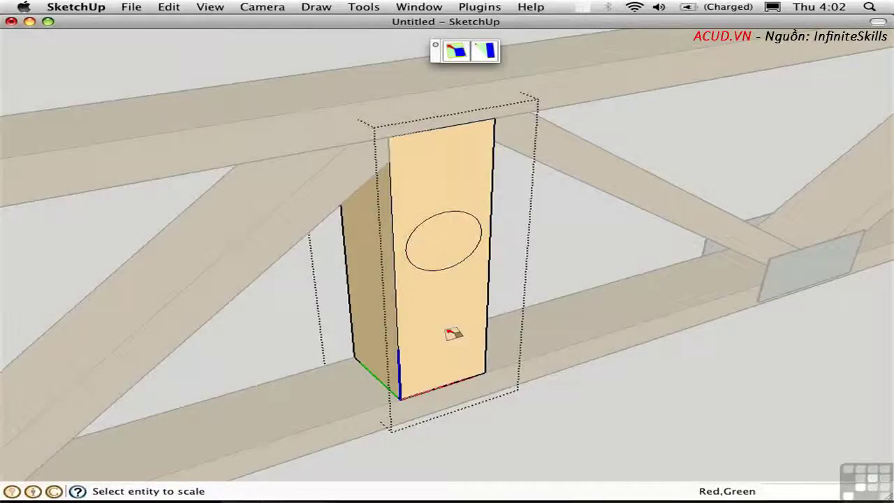
Align the drawing axes to the post's bottom corner and bottom edge
key("y")
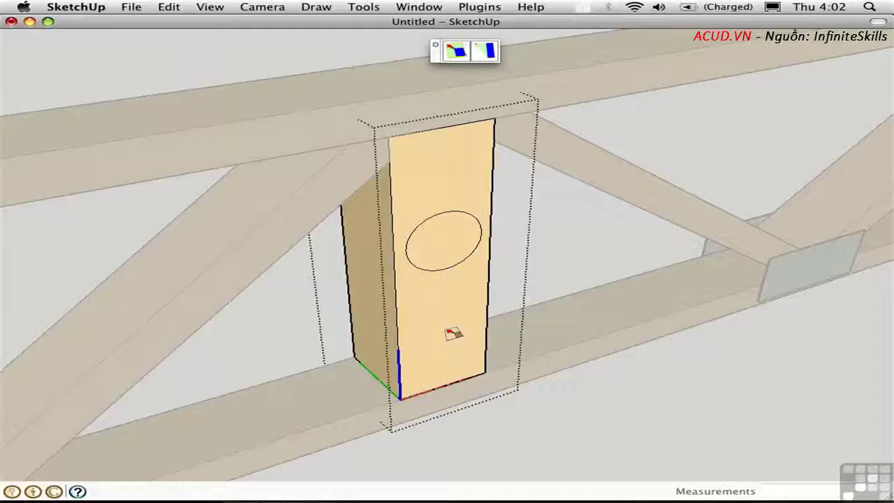
left_click(399, 399)
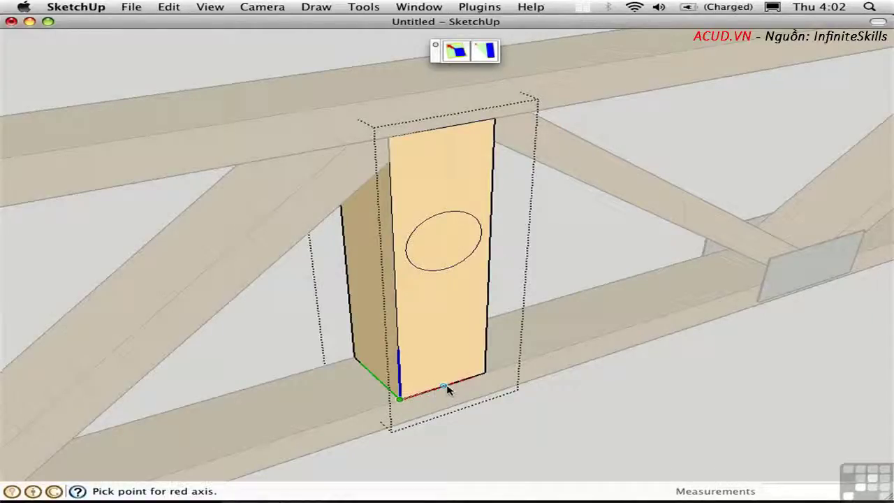
left_click(446, 388)
left_click(377, 379)
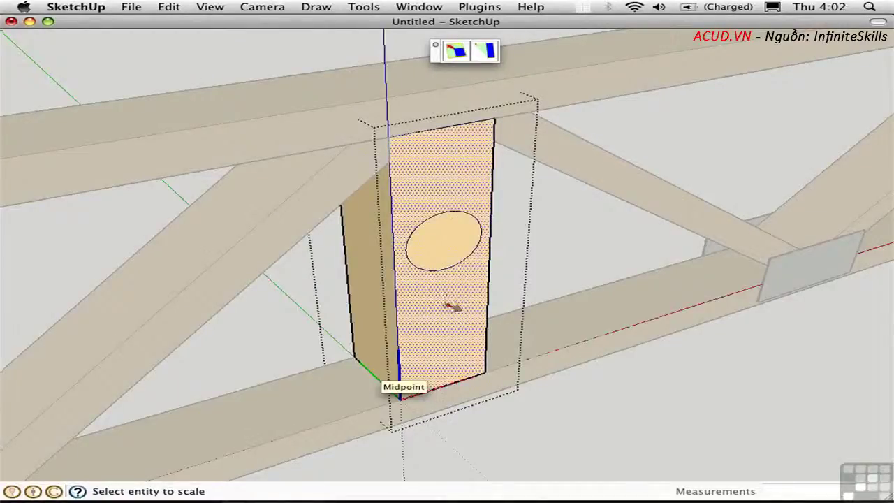
key("space")
Shrink the circle on the post's face to 0.80 scale
left_click(438, 271)
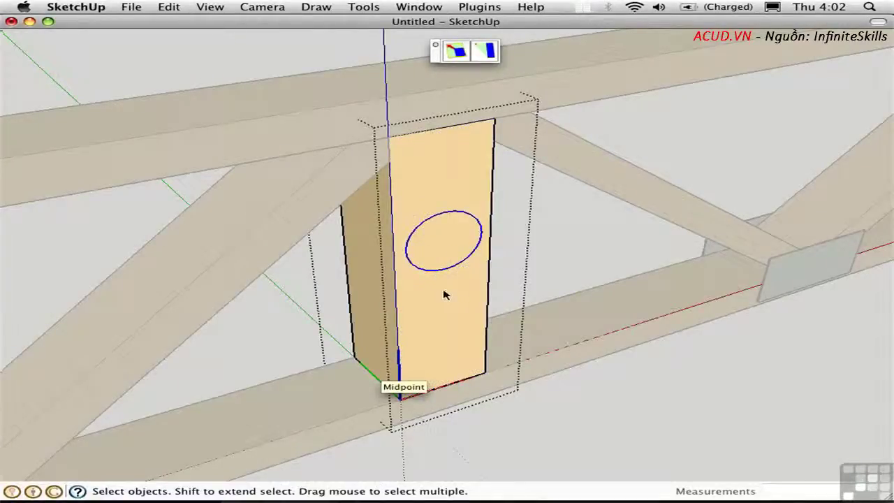
key("s")
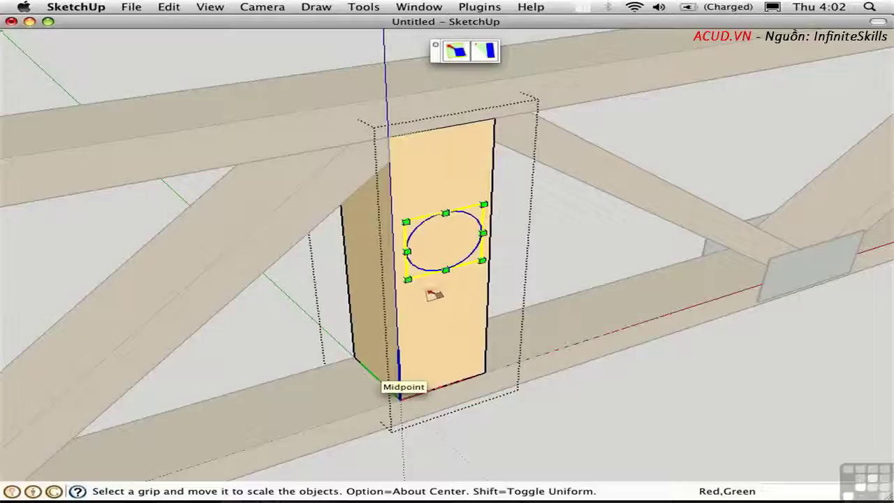
left_click_drag(407, 278, 436, 250)
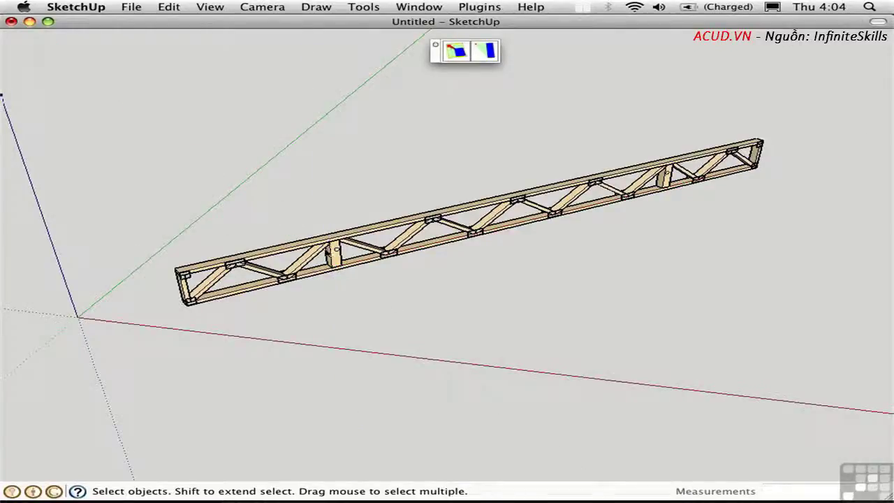
Select the whole truss and make a first rotation about its lower-left corner
left_click_drag(126, 95, 814, 365)
key("q")
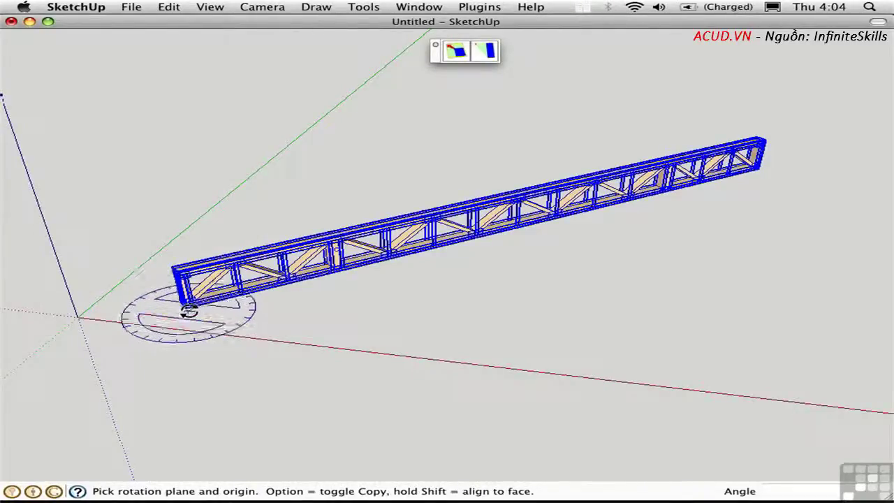
left_click(187, 305)
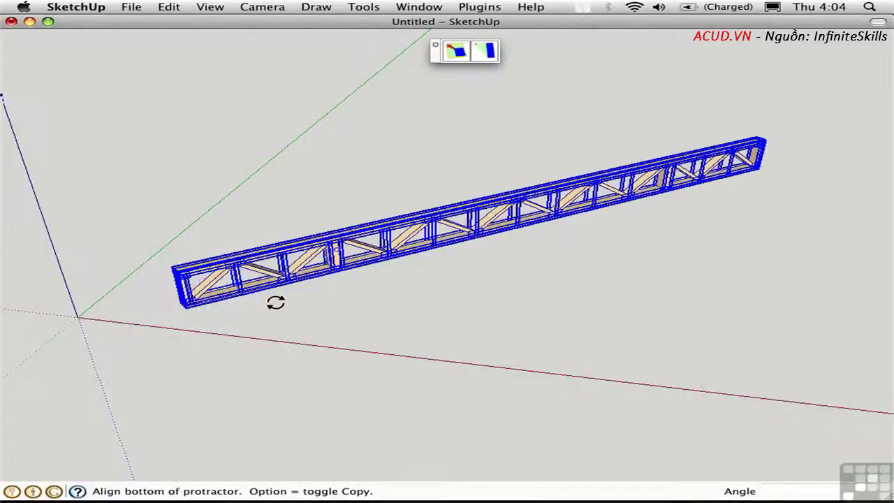
left_click(361, 272)
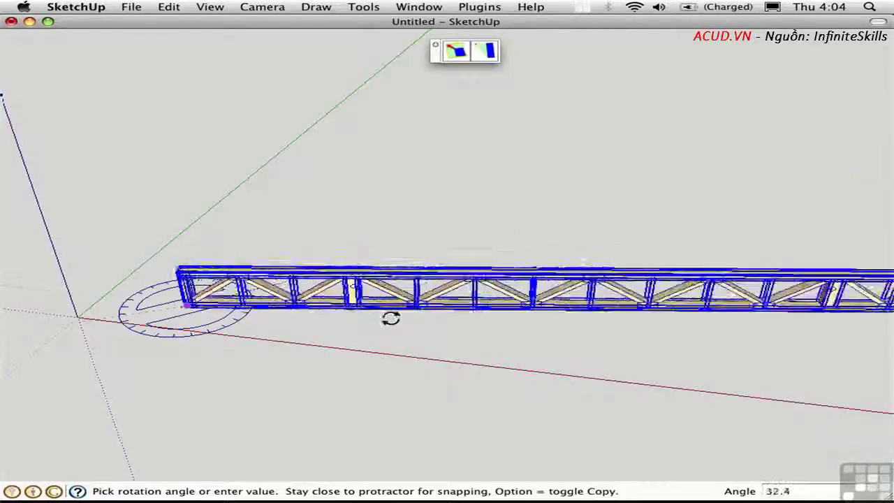
left_click(403, 319)
key("space")
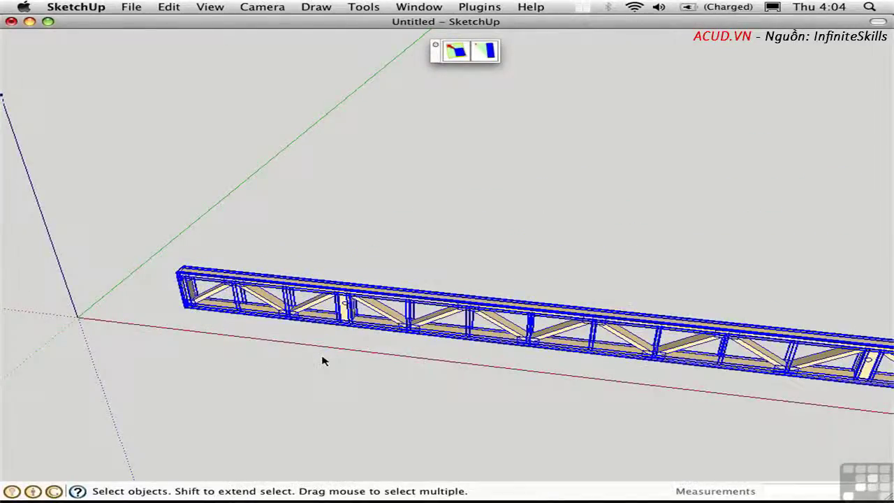
Group the truss members and rotate the group 45° about its left end
key("super+g")
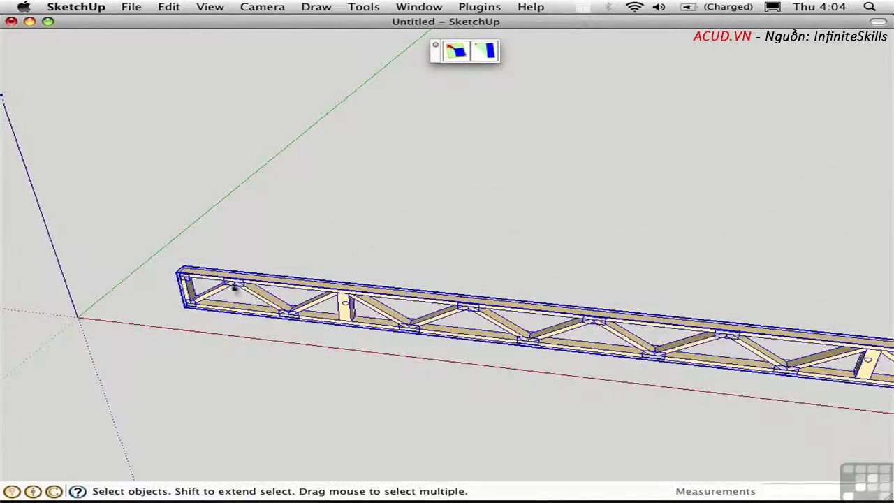
key("q")
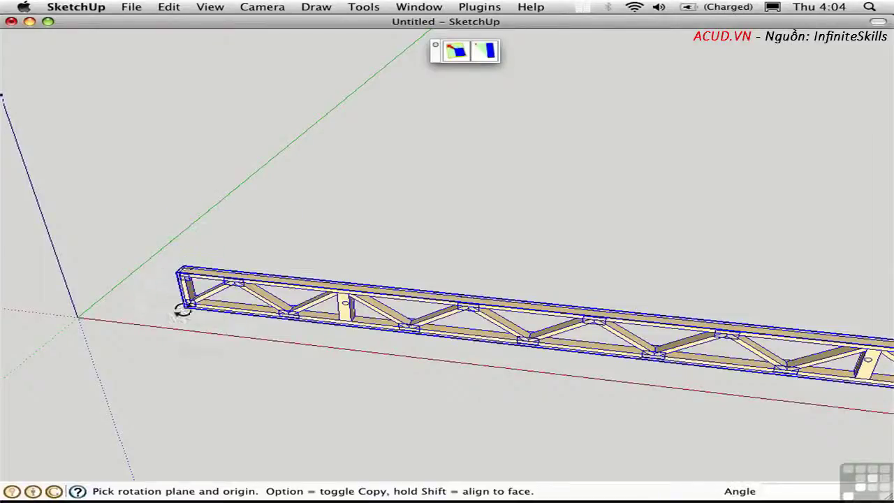
left_click(187, 307)
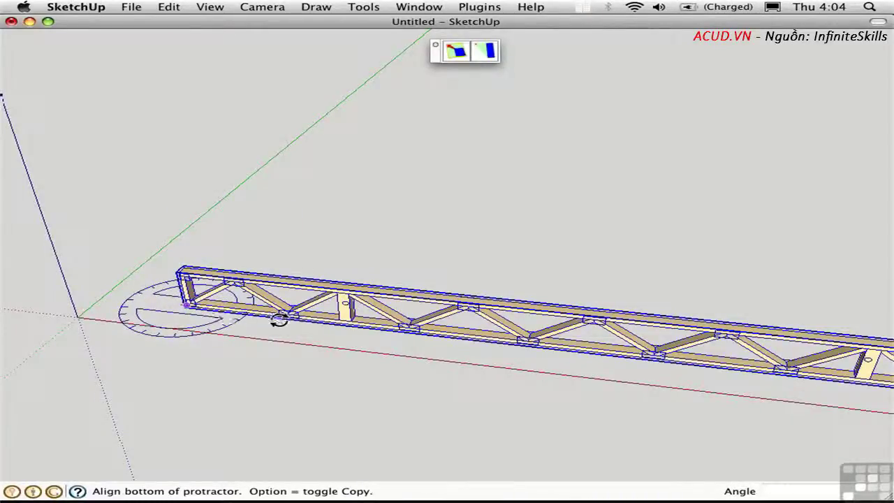
left_click(280, 321)
left_click(286, 278)
key("space")
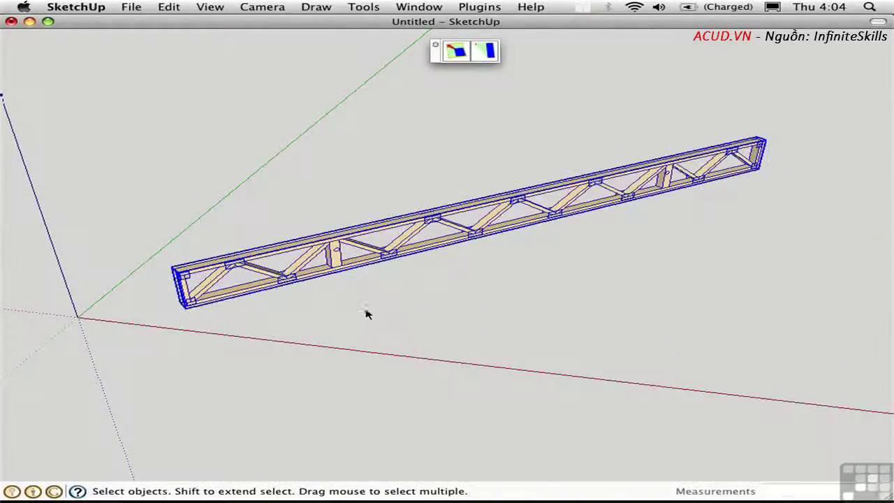
key("s")
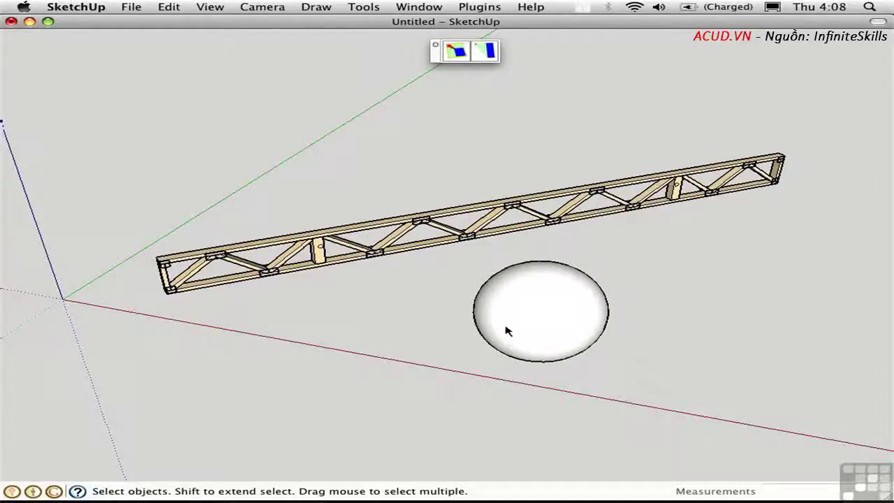
Taper-scale the white sphere from its center, pulling its top inward into an egg
left_click(538, 331)
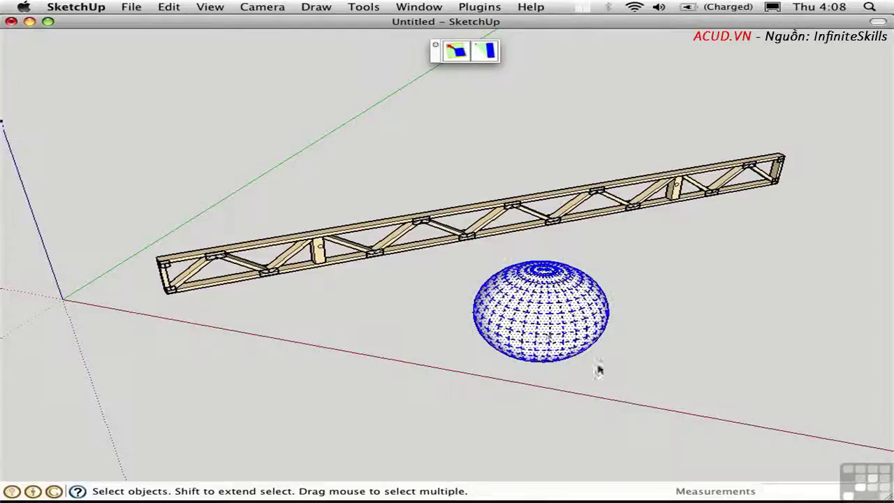
left_click(487, 52)
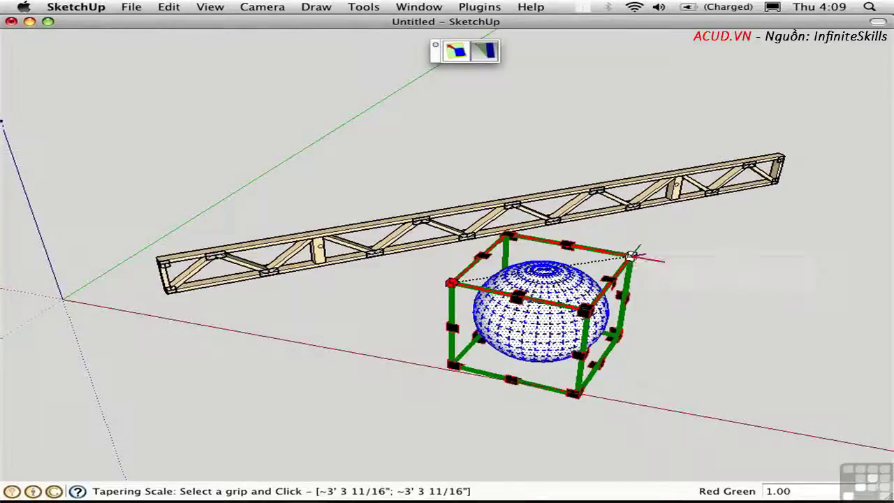
key("alt")
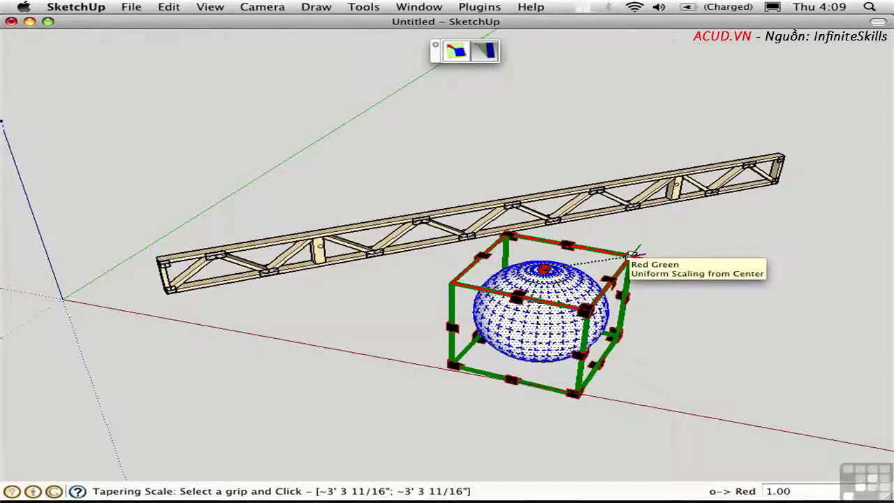
left_click_drag(632, 255, 583, 264)
left_click(666, 297)
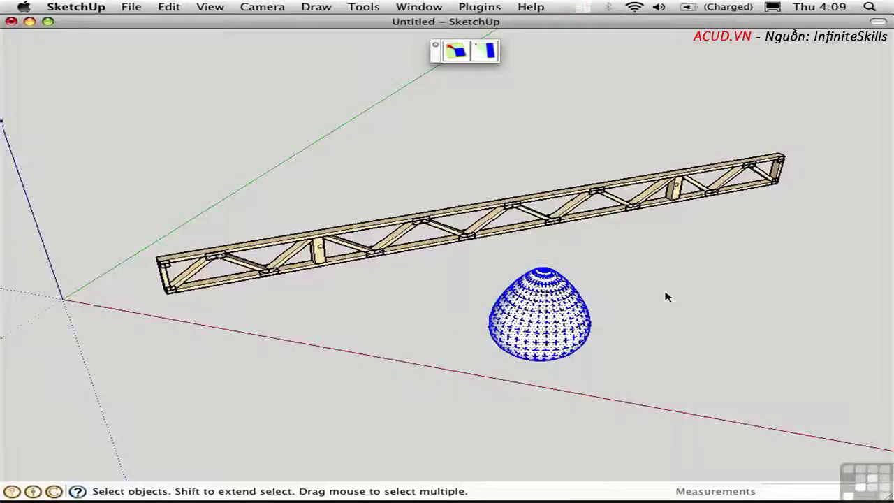